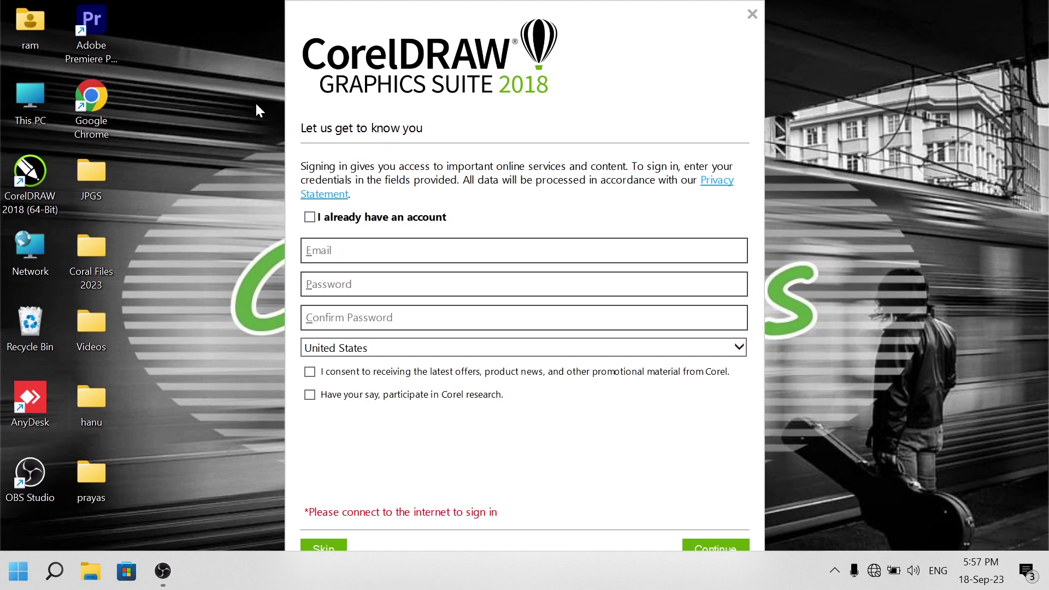
Skip the account sign-in to continue starting CorelDRAW 2018.
{"action": "left_click", "coordinate": [323, 547]}
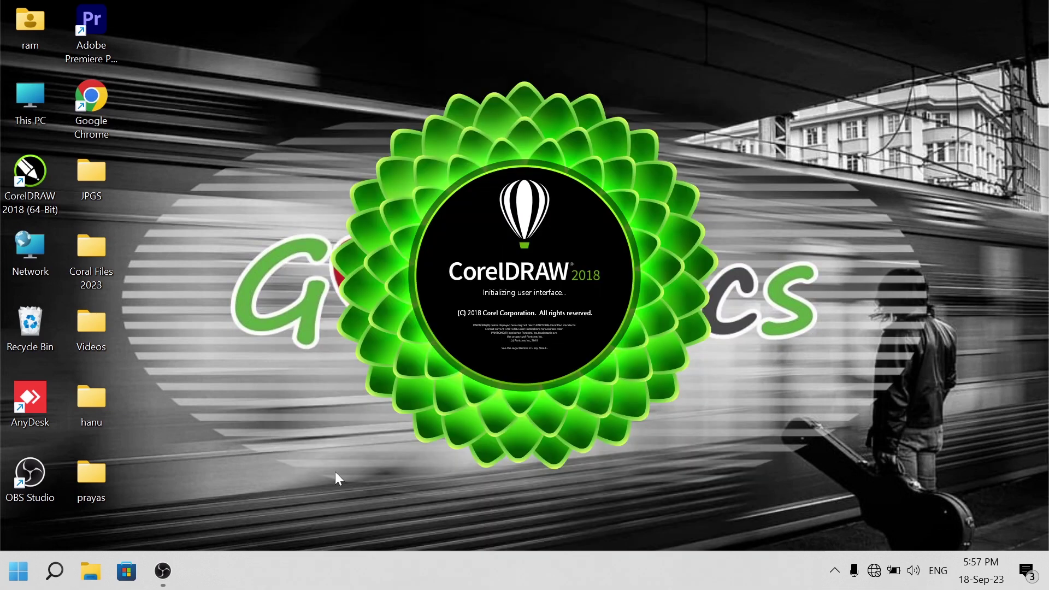
{"action": "right_click", "coordinate": [272, 128]}
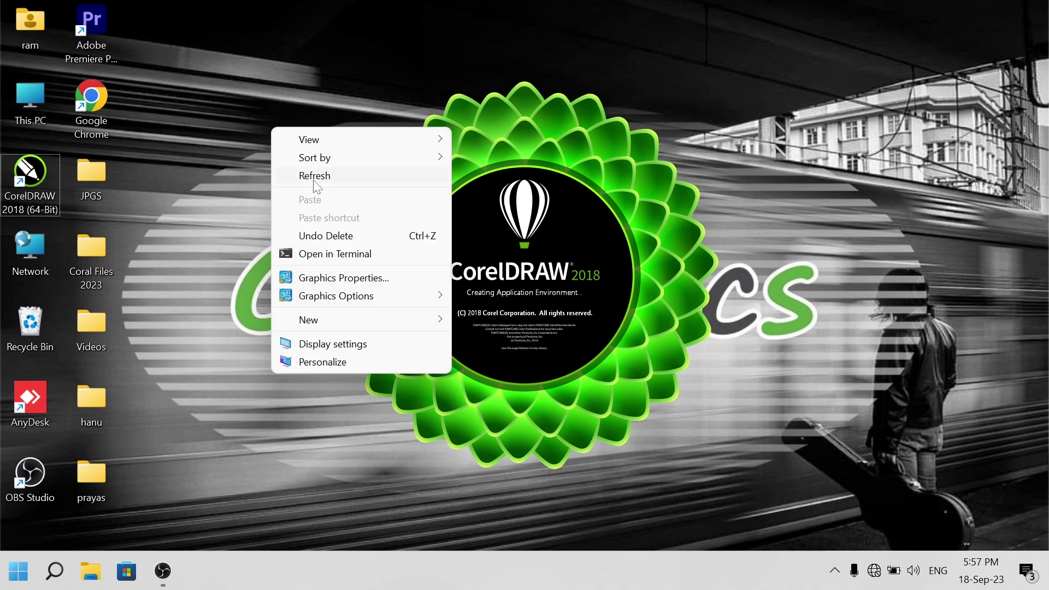
{"action": "left_click", "coordinate": [315, 177]}
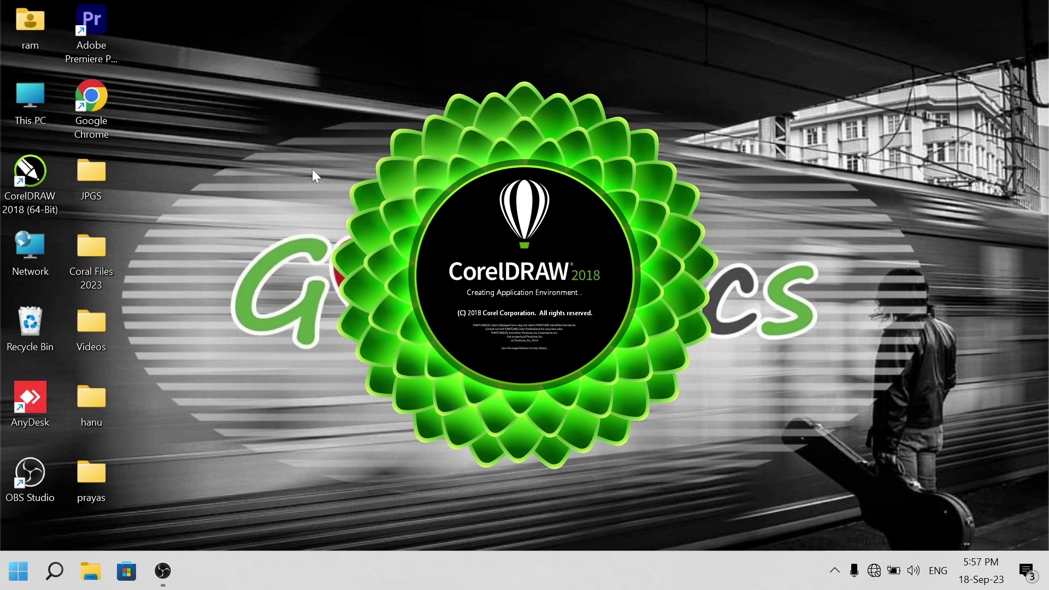
{"action": "right_click", "coordinate": [240, 95]}
{"action": "left_click", "coordinate": [281, 141]}
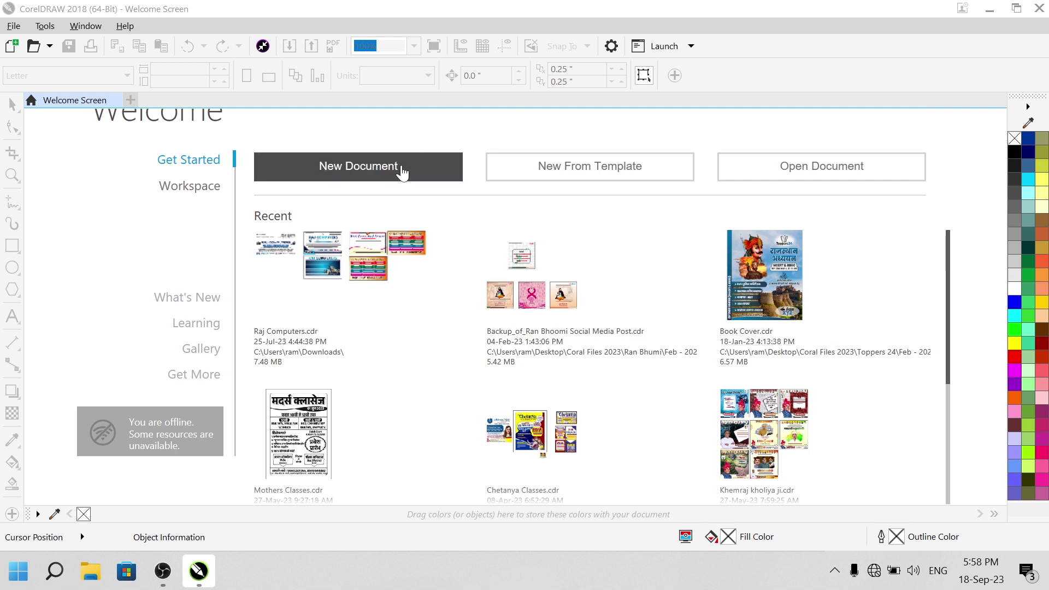
Create a new blank A4 document from the welcome screen.
{"action": "left_click", "coordinate": [14, 26]}
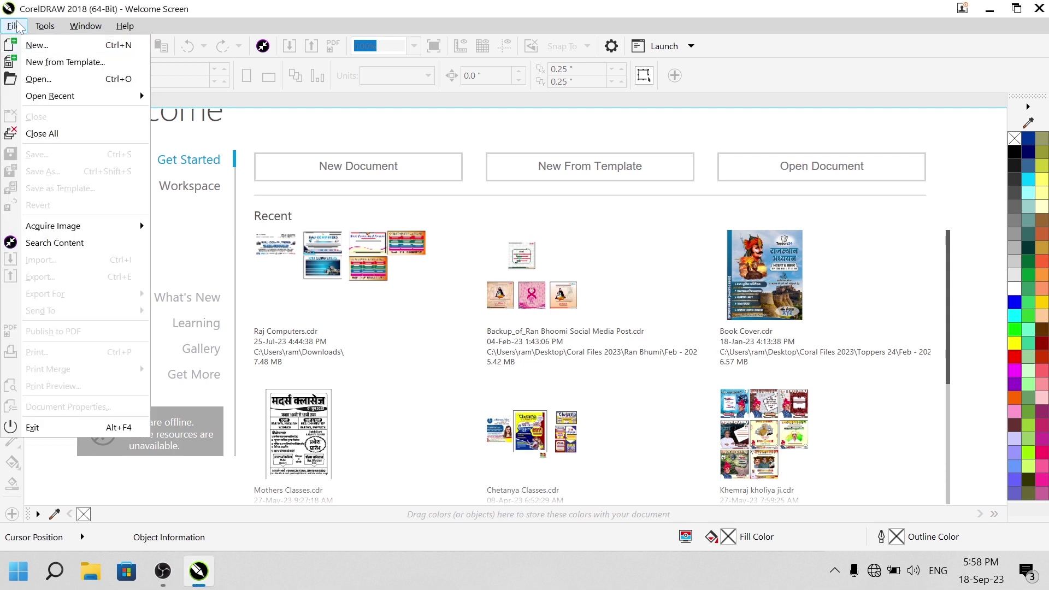
{"action": "left_click", "coordinate": [34, 46]}
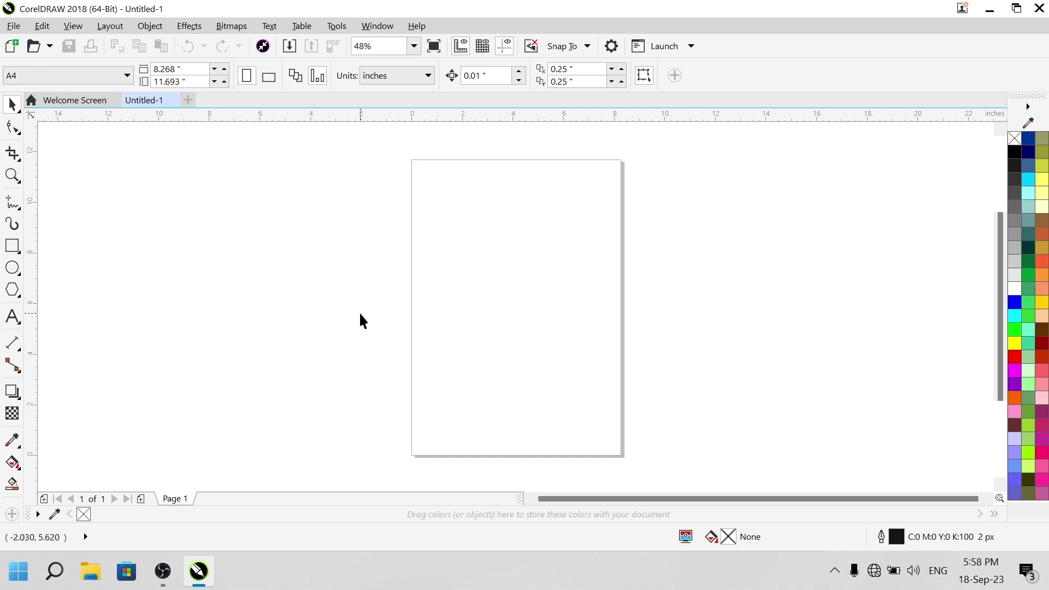
{"action": "scroll", "coordinate": [518, 176], "scroll_direction": "up", "scroll_amount": 3}
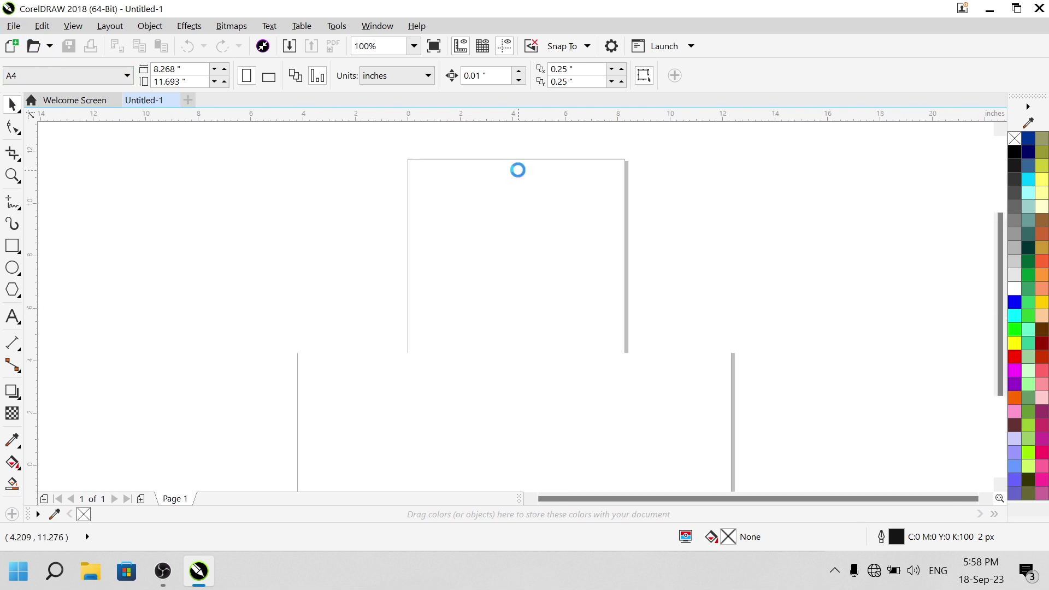
{"action": "scroll", "coordinate": [517, 175], "scroll_direction": "down", "scroll_amount": 3}
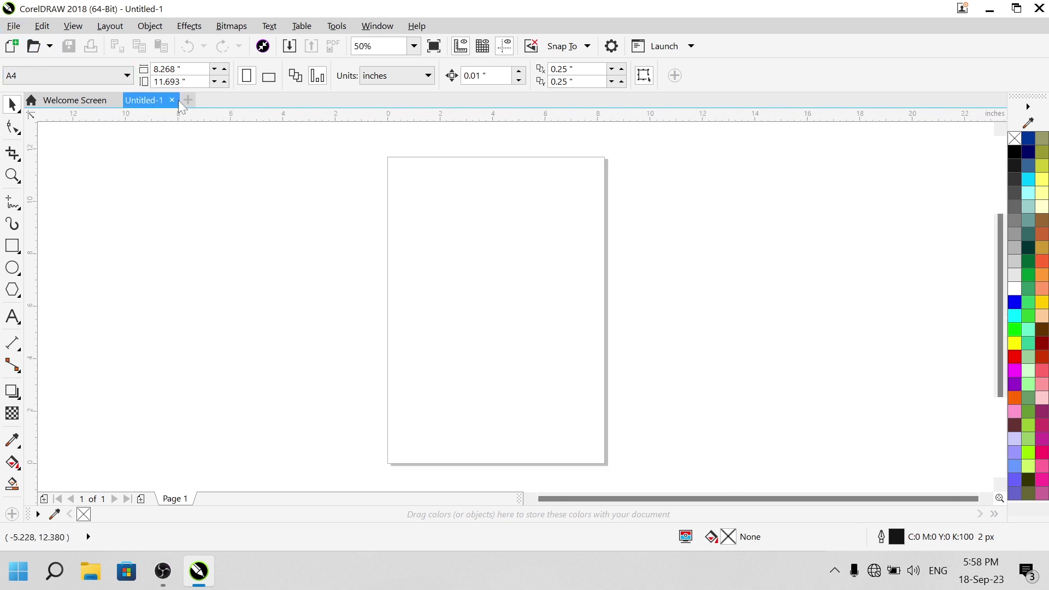
{"action": "left_click", "coordinate": [129, 77]}
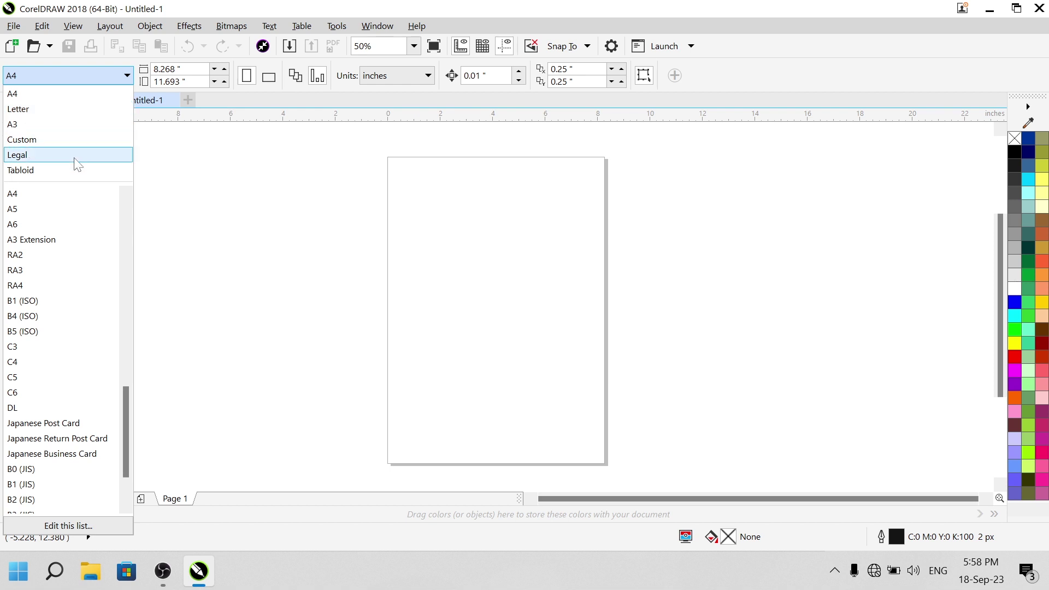
{"action": "left_click", "coordinate": [323, 208]}
{"action": "left_click", "coordinate": [14, 27]}
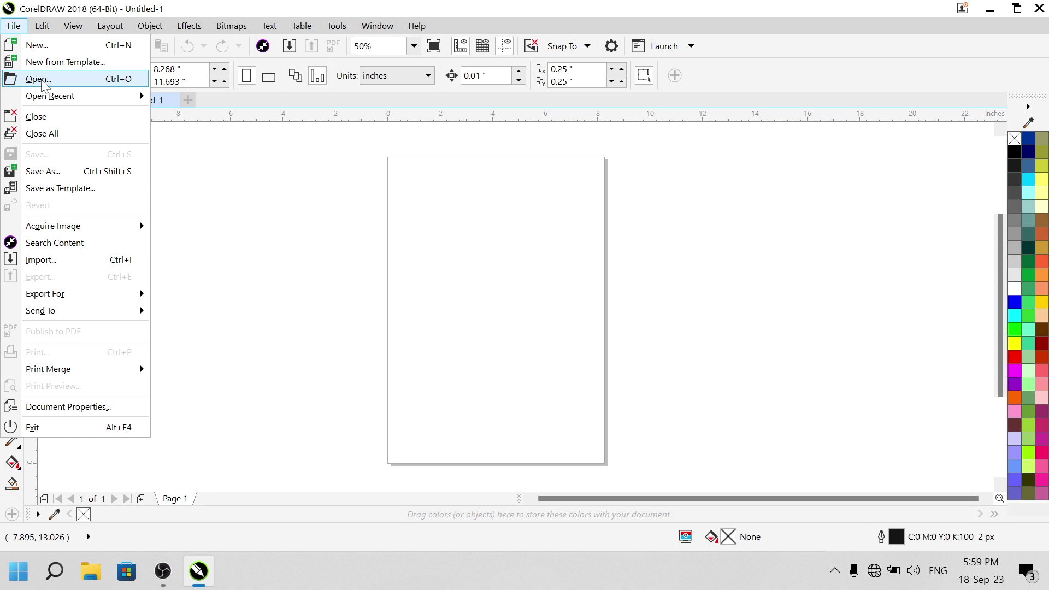
{"action": "left_click", "coordinate": [378, 258]}
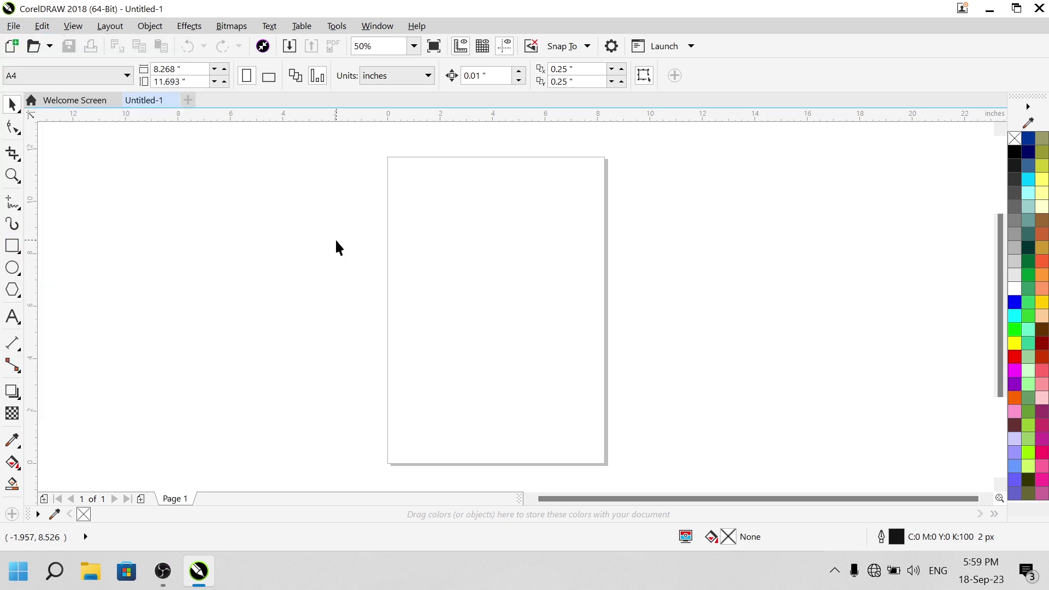
Browse to the Coral Files 2023 folder on the desktop in the Open Drawing dialog and cancel without opening a file.
{"action": "left_click", "coordinate": [27, 26]}
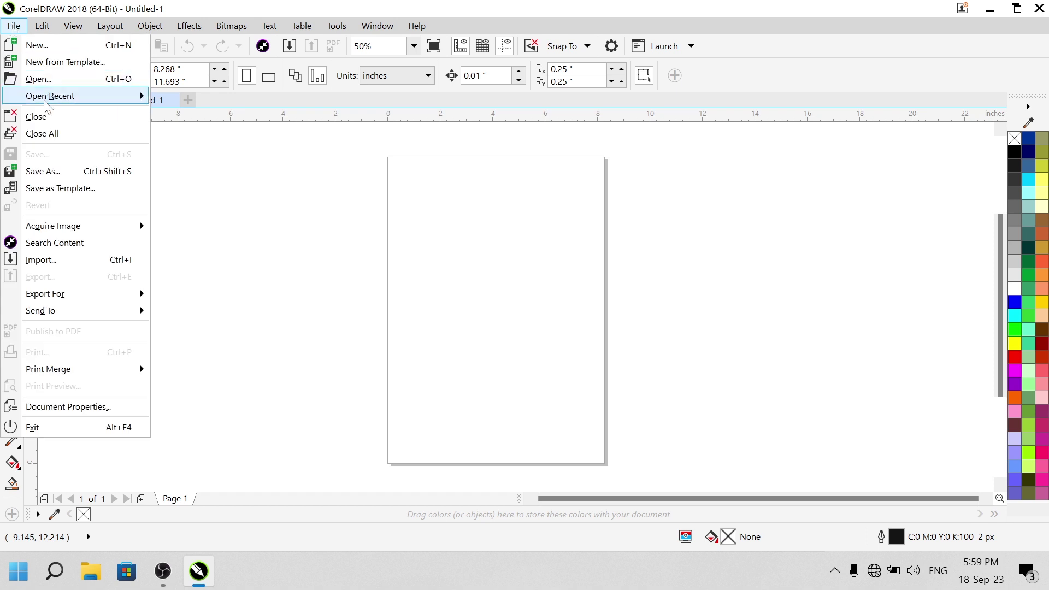
{"action": "mouse_move", "coordinate": [45, 93]}
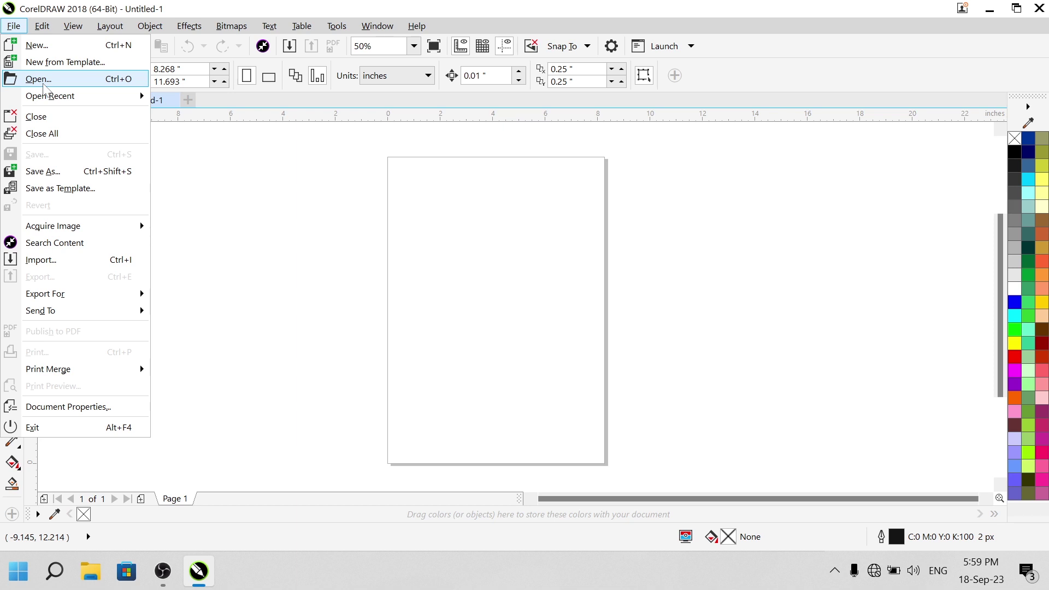
{"action": "left_click", "coordinate": [45, 82]}
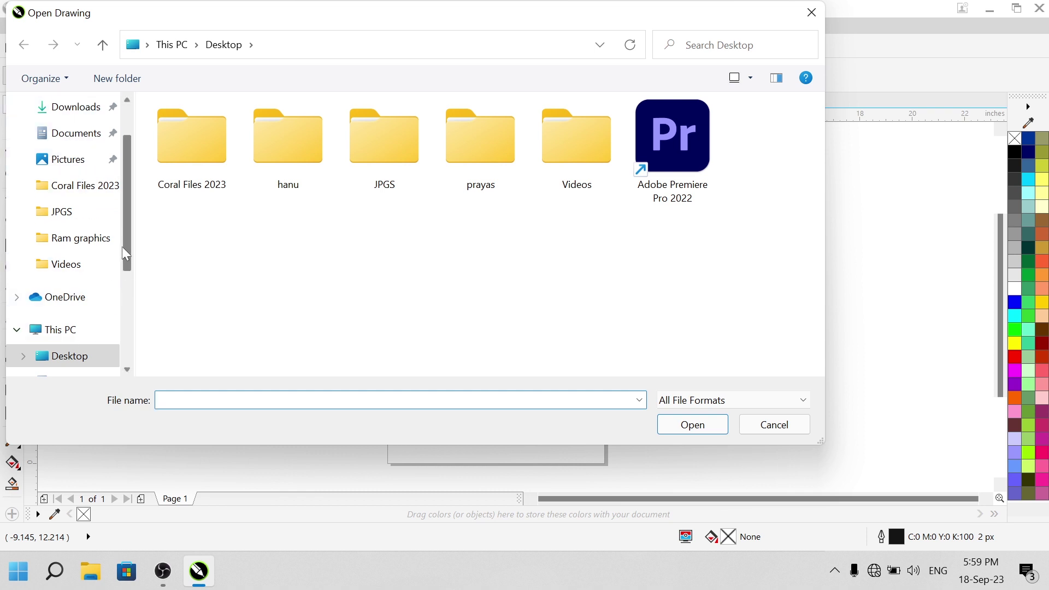
{"action": "scroll", "coordinate": [131, 255], "scroll_direction": "up", "scroll_amount": 2}
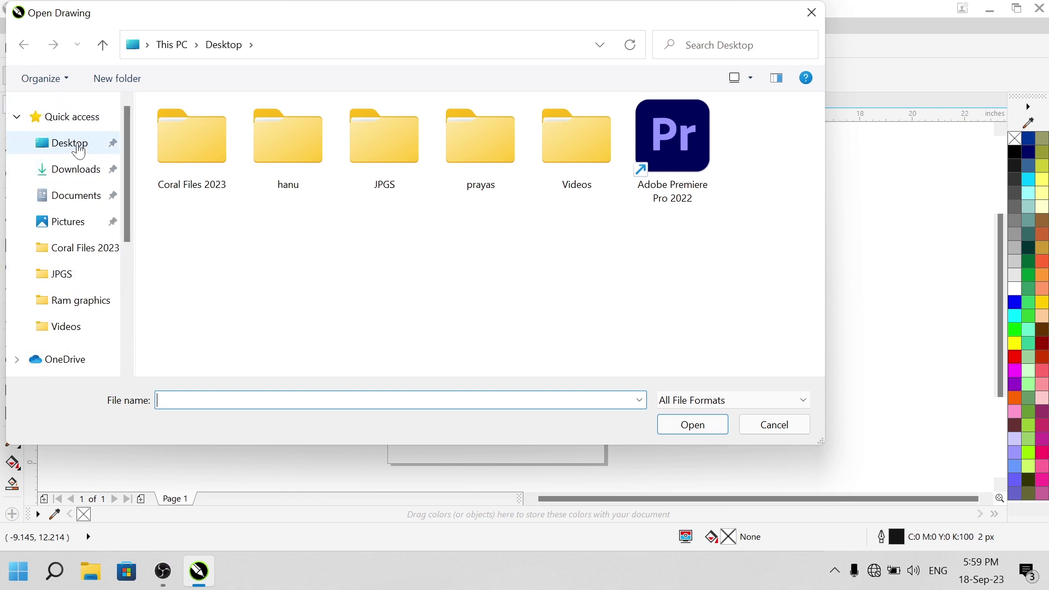
{"action": "left_click", "coordinate": [70, 144]}
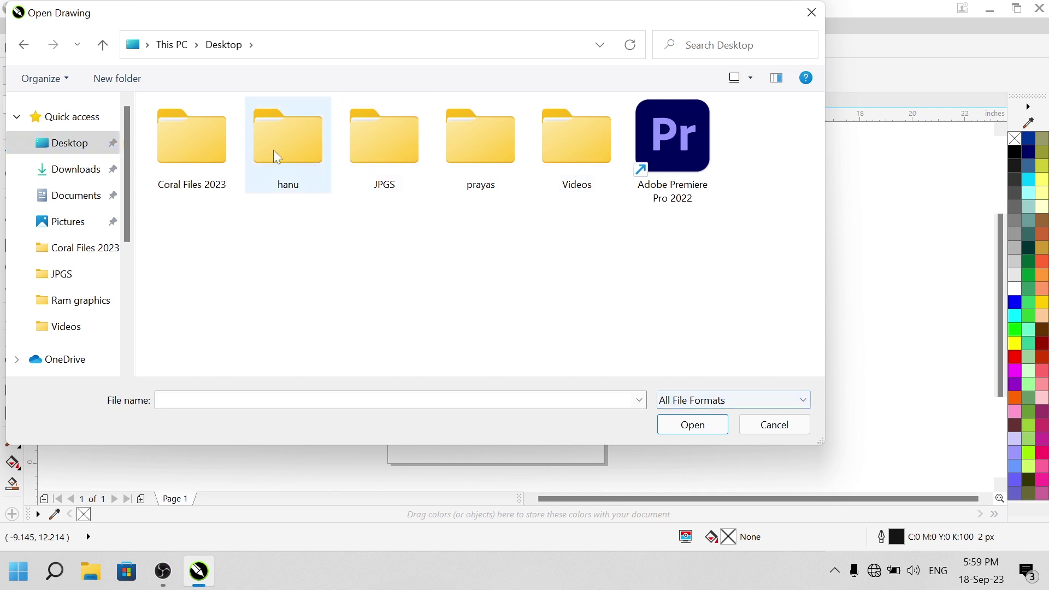
{"action": "double_click", "coordinate": [227, 146]}
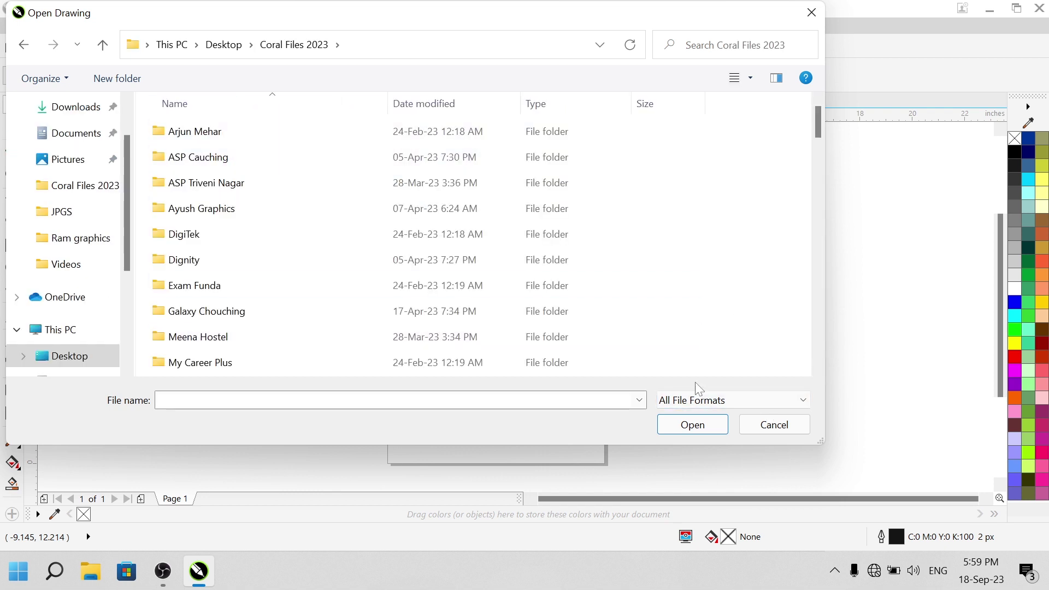
{"action": "left_click", "coordinate": [787, 427]}
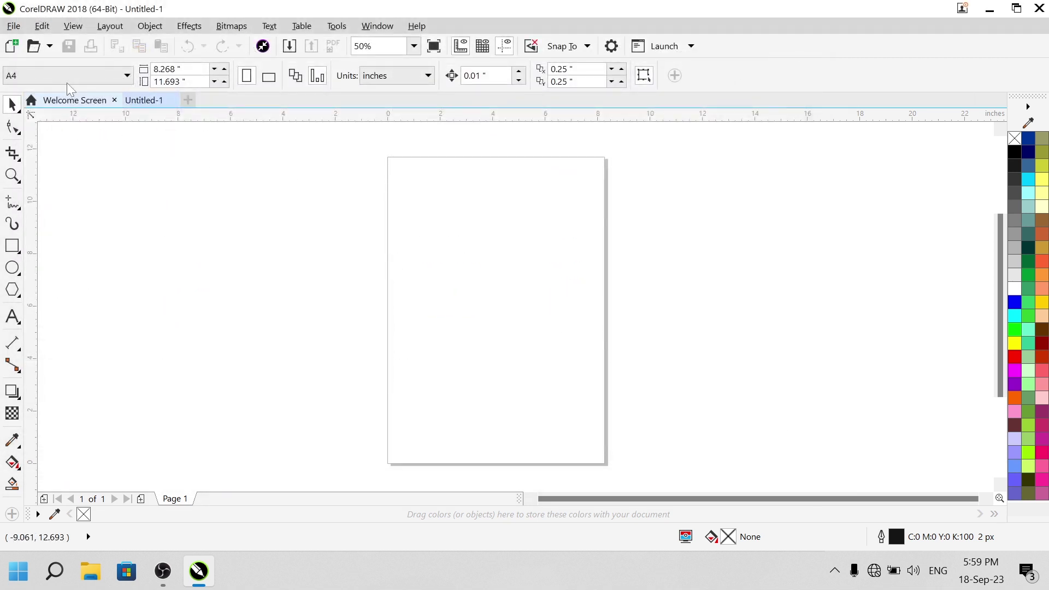
Close the blank Untitled-1 document.
{"action": "left_click", "coordinate": [14, 26]}
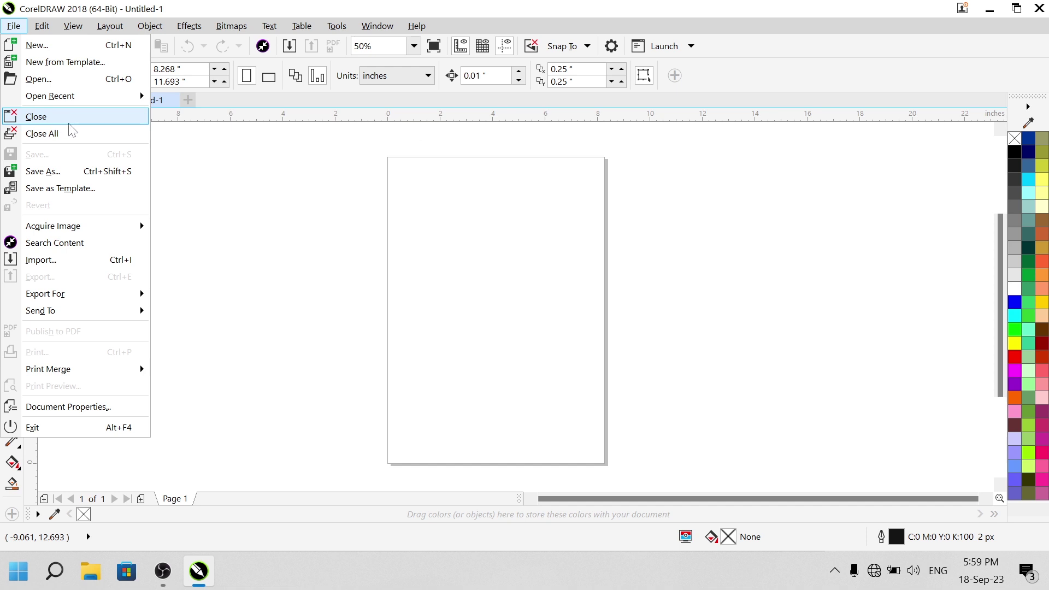
{"action": "left_click", "coordinate": [453, 185]}
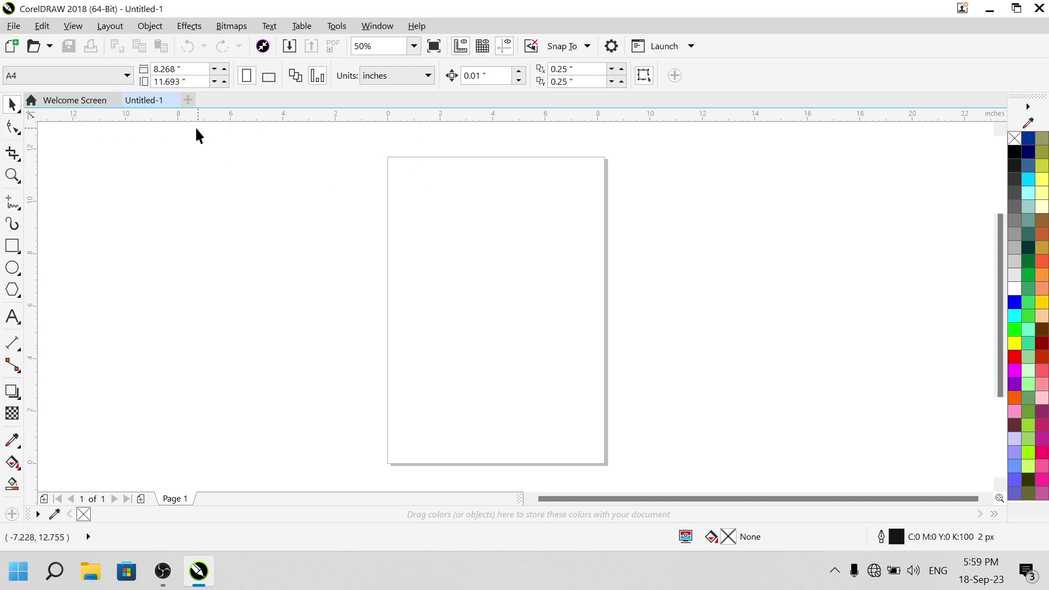
{"action": "left_click", "coordinate": [14, 25]}
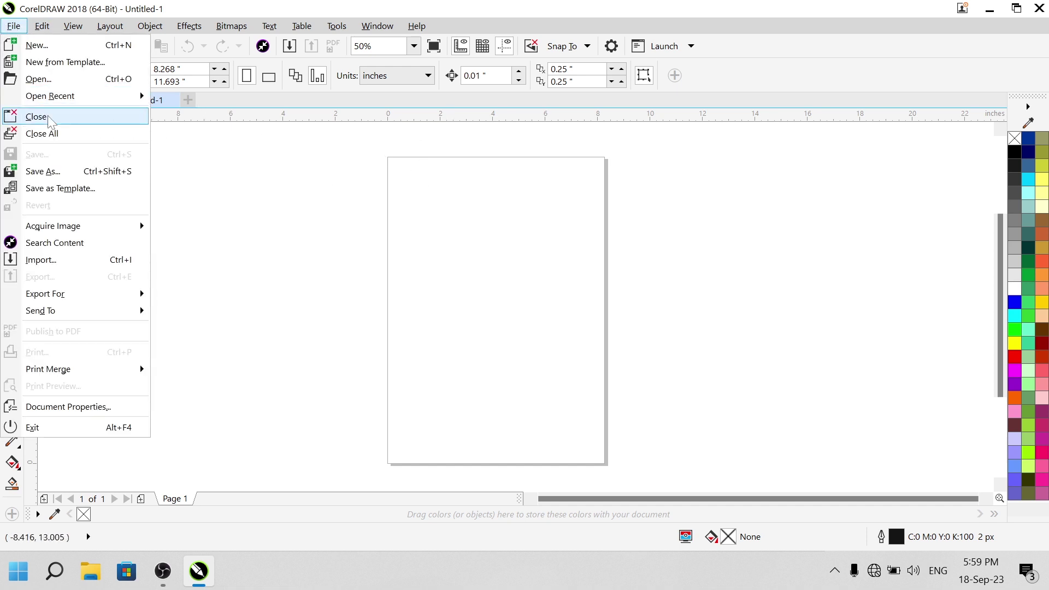
{"action": "left_click", "coordinate": [33, 114]}
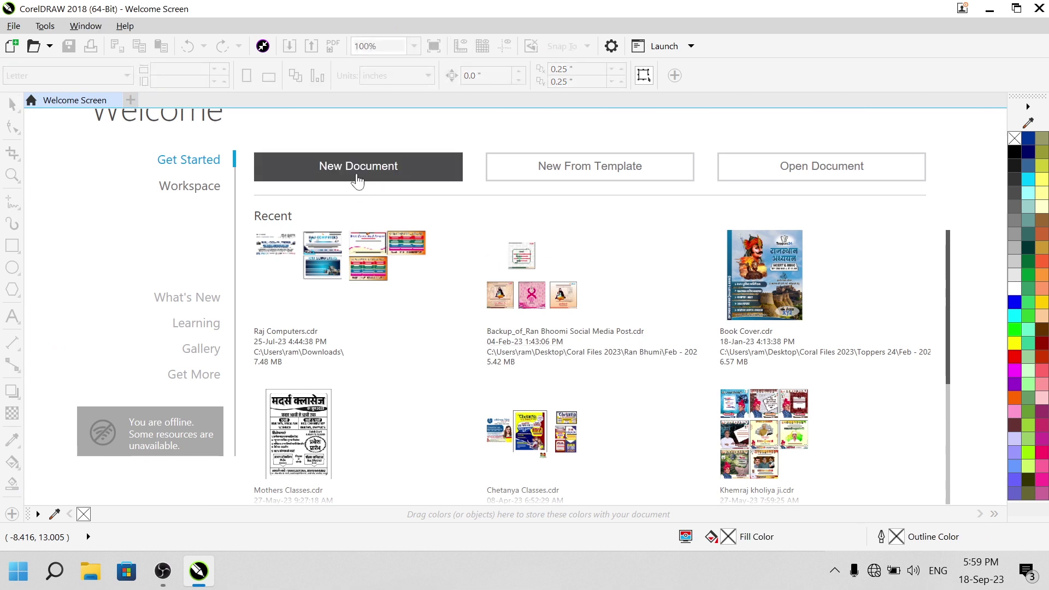
Create another blank A4 document.
{"action": "left_click", "coordinate": [14, 25]}
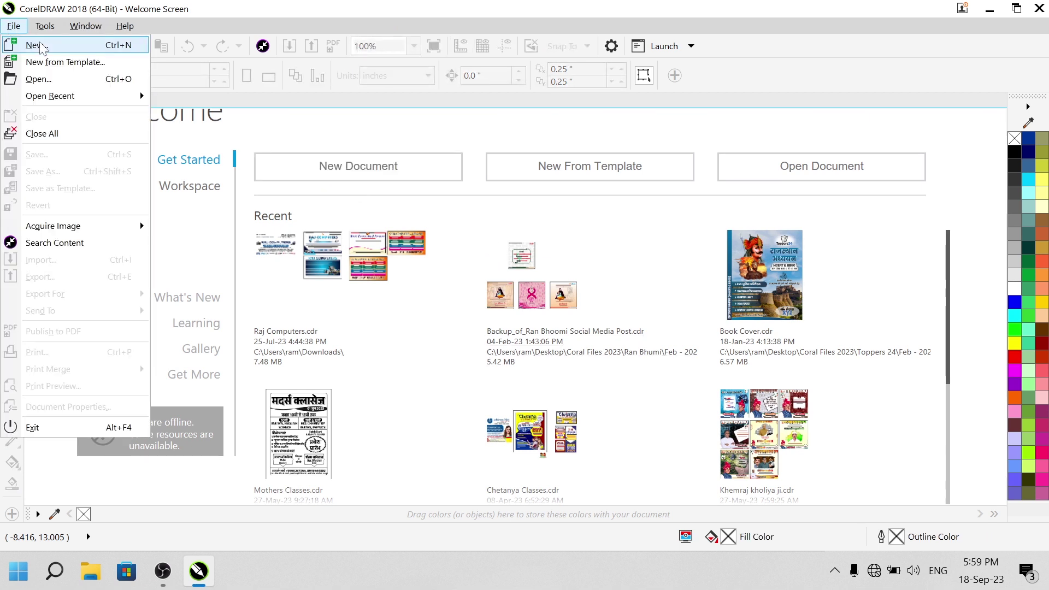
{"action": "left_click", "coordinate": [41, 46]}
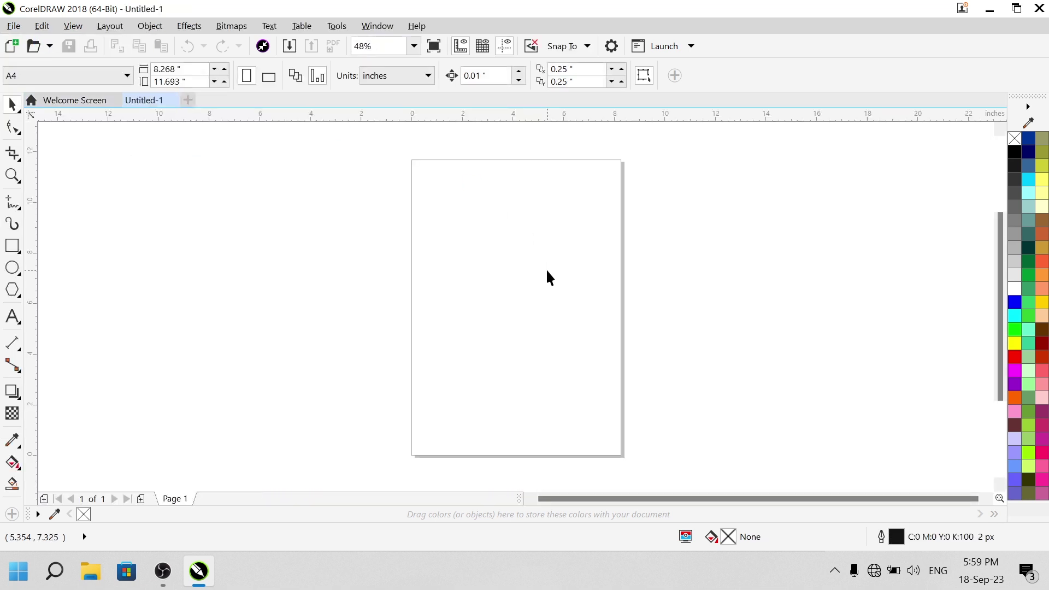
{"action": "left_click", "coordinate": [14, 25]}
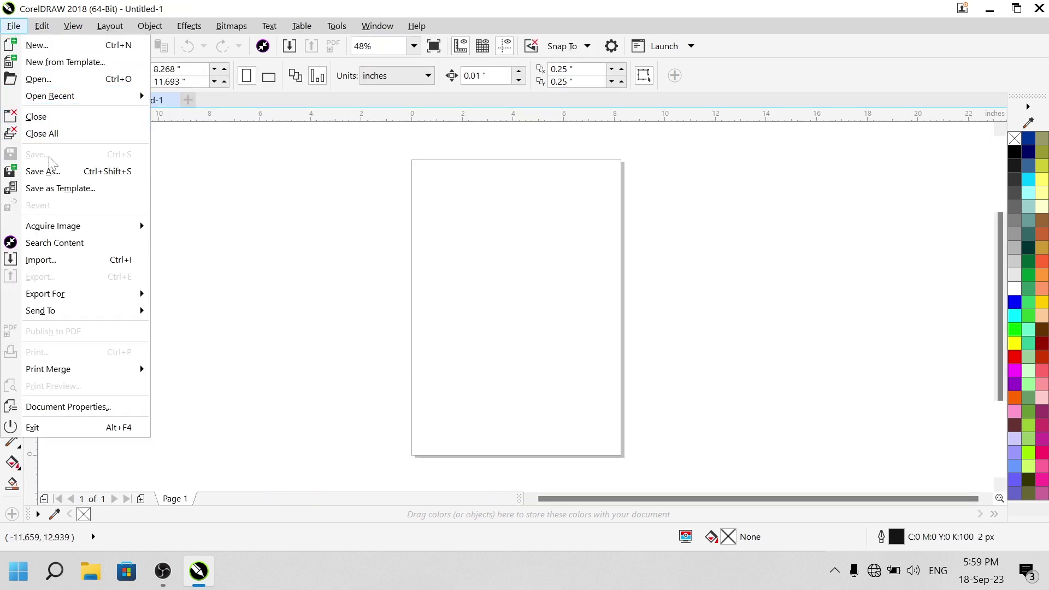
{"action": "left_click", "coordinate": [281, 187]}
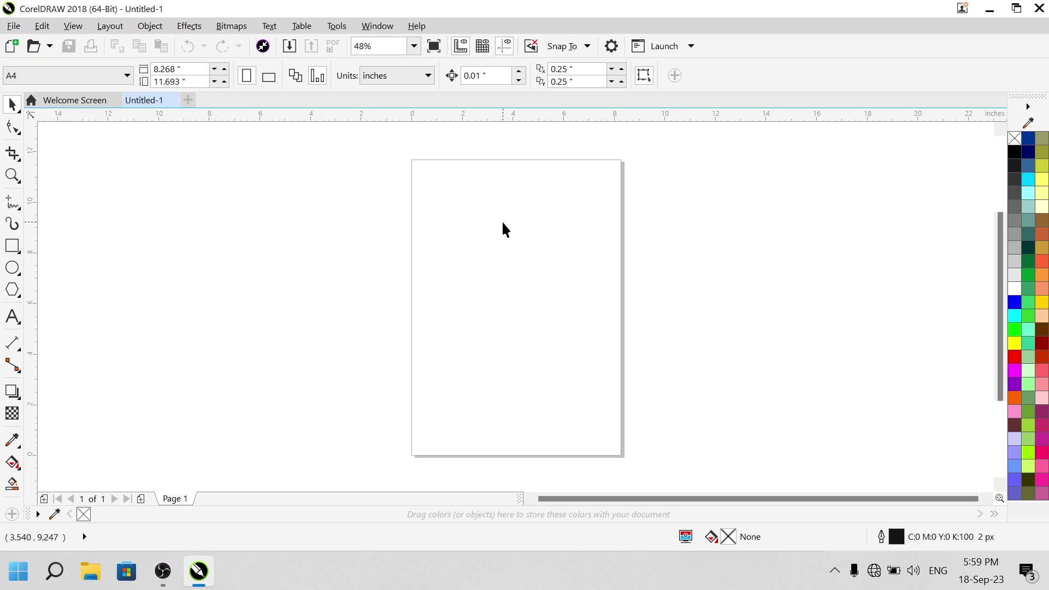
Draw a rectangle about 6.4 × 7.1 inches inside the page and delete it.
{"action": "left_click", "coordinate": [12, 246]}
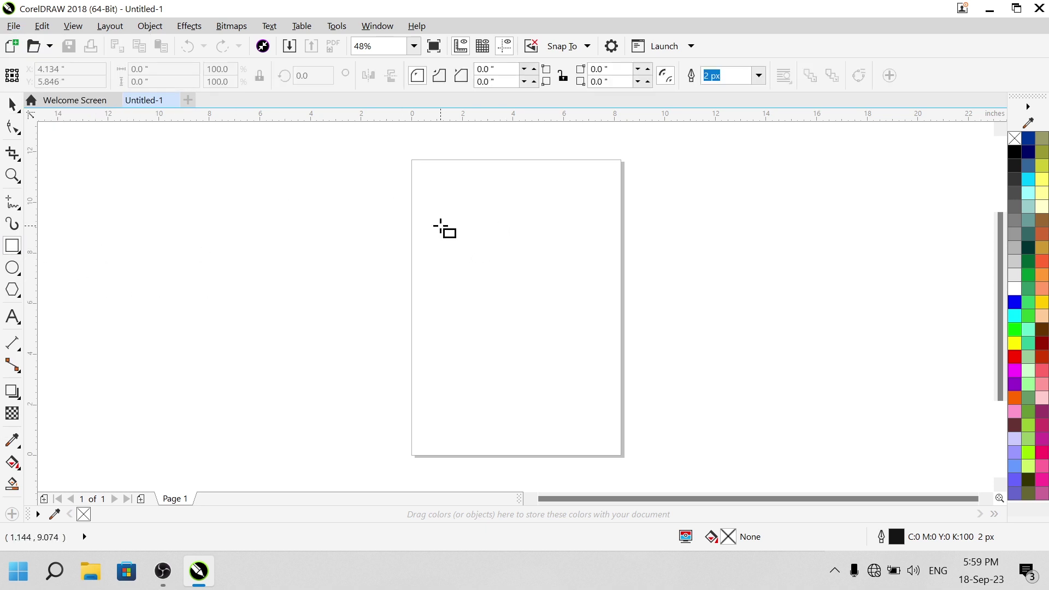
{"action": "left_click_drag", "start_coordinate": [436, 221], "coordinate": [599, 400]}
{"action": "left_click", "coordinate": [12, 104]}
{"action": "left_click", "coordinate": [487, 285]}
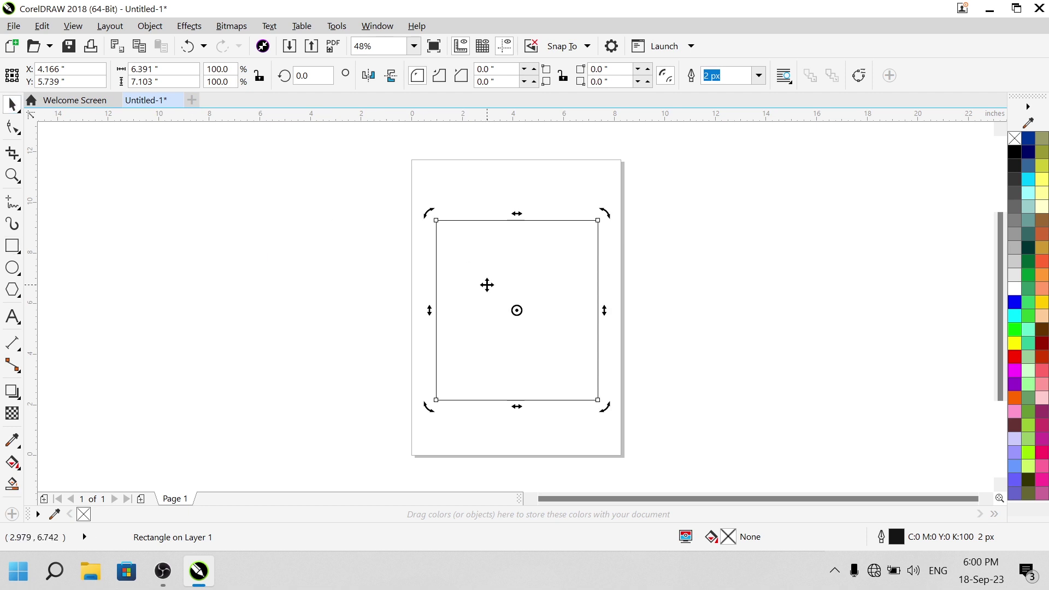
{"action": "key", "text": "Delete"}
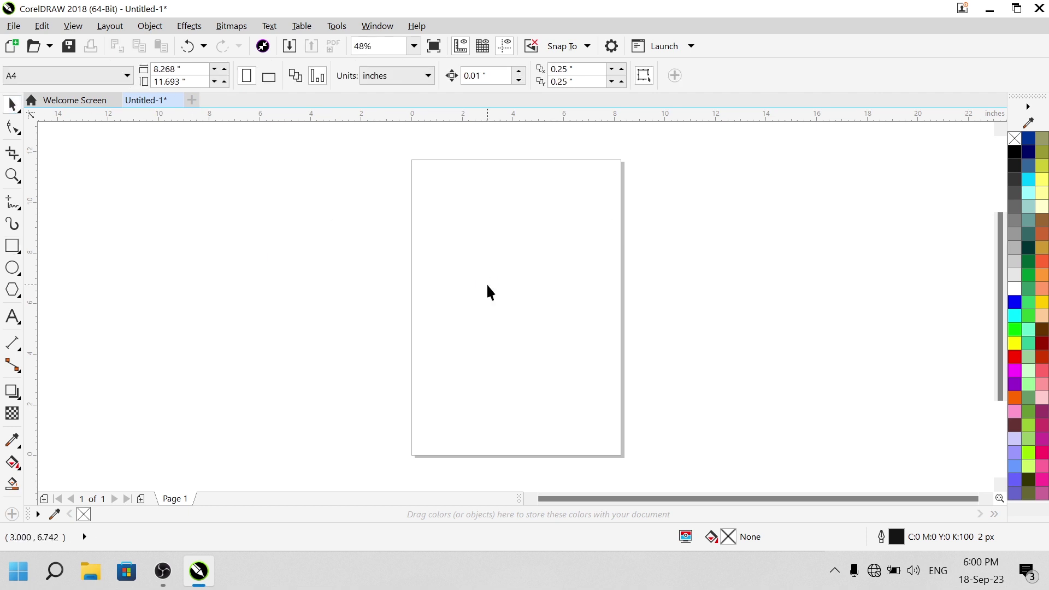
Draw a rectangle about 5.4 × 2.7 inches across the page's left edge and delete it.
{"action": "left_click", "coordinate": [12, 245]}
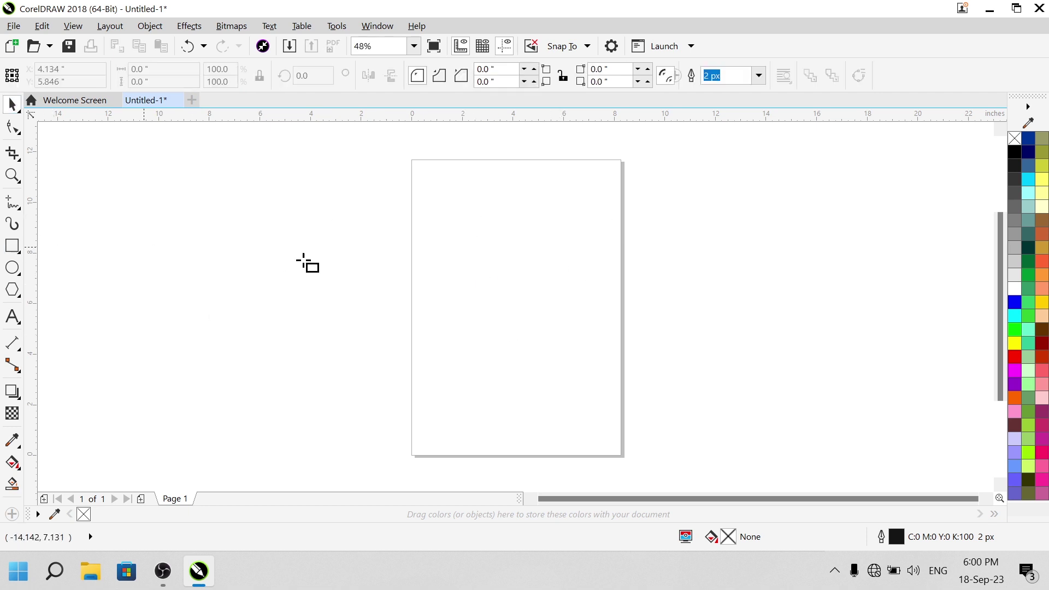
{"action": "left_click_drag", "start_coordinate": [309, 206], "coordinate": [446, 273]}
{"action": "left_click", "coordinate": [14, 27]}
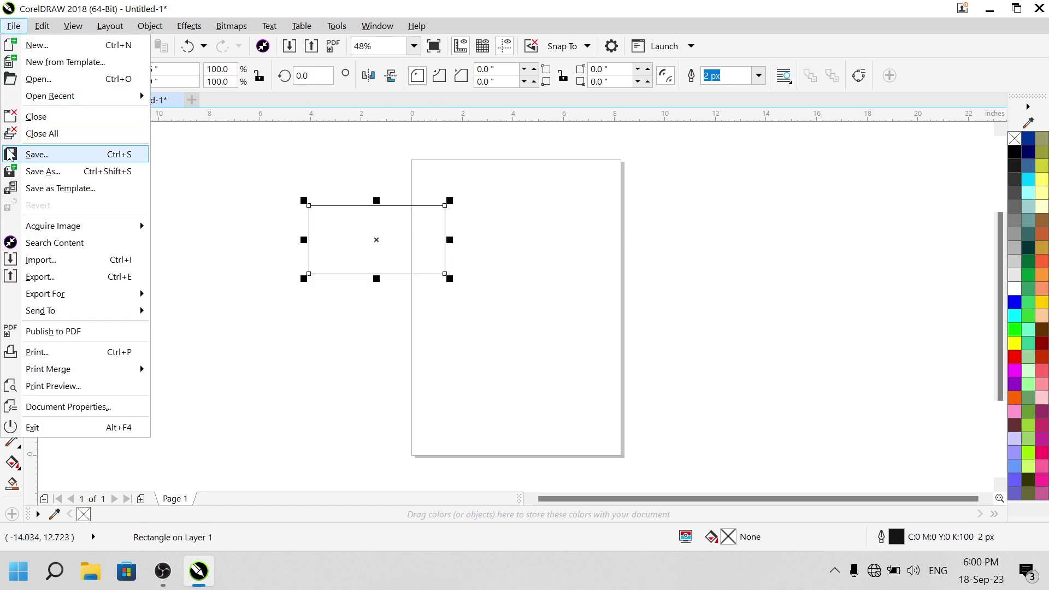
{"action": "left_click", "coordinate": [206, 169]}
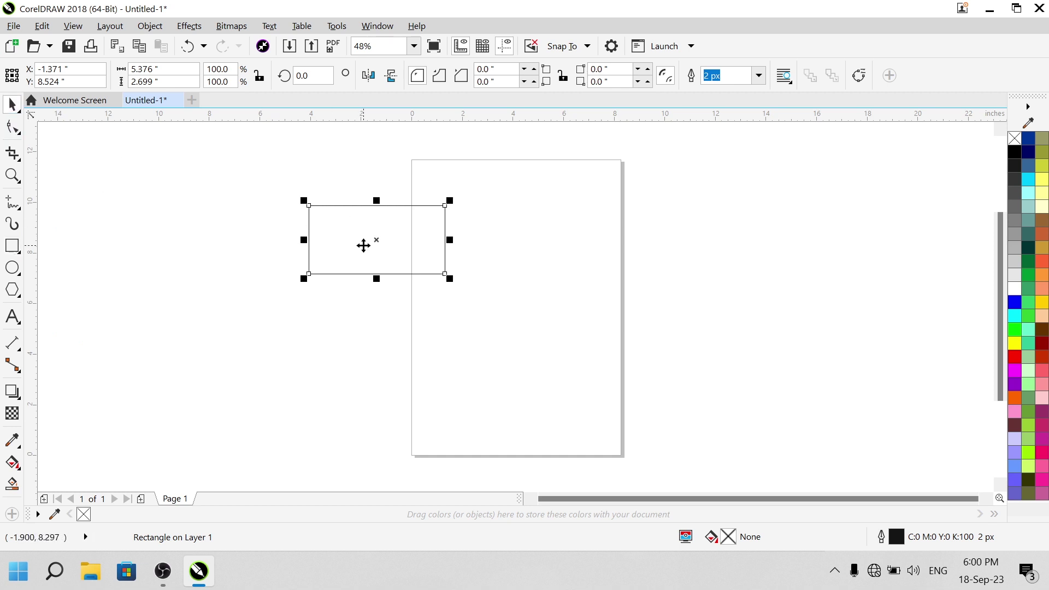
{"action": "key", "text": "Delete"}
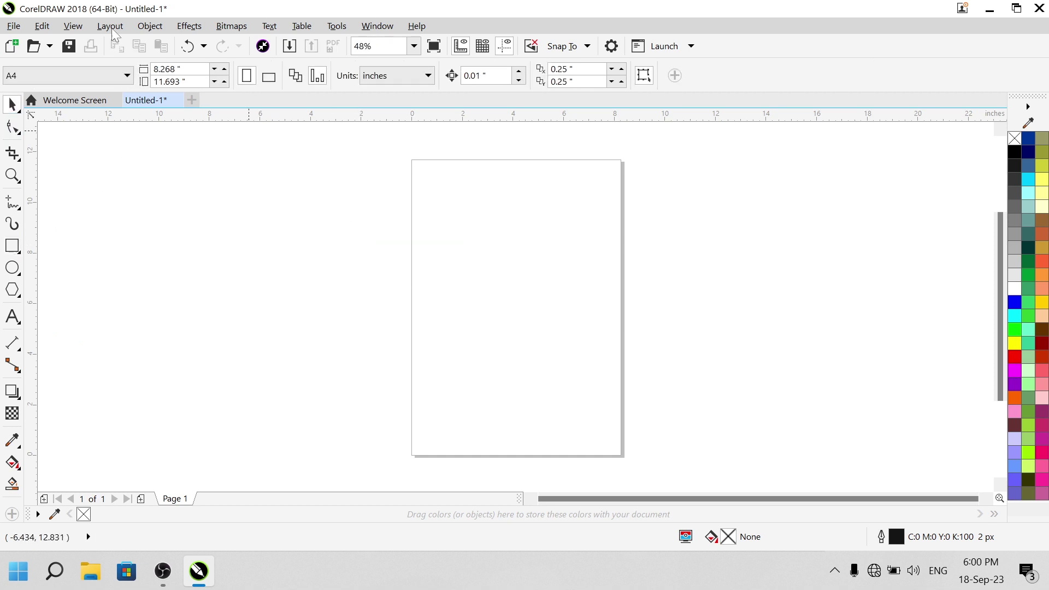
{"action": "left_click", "coordinate": [19, 27]}
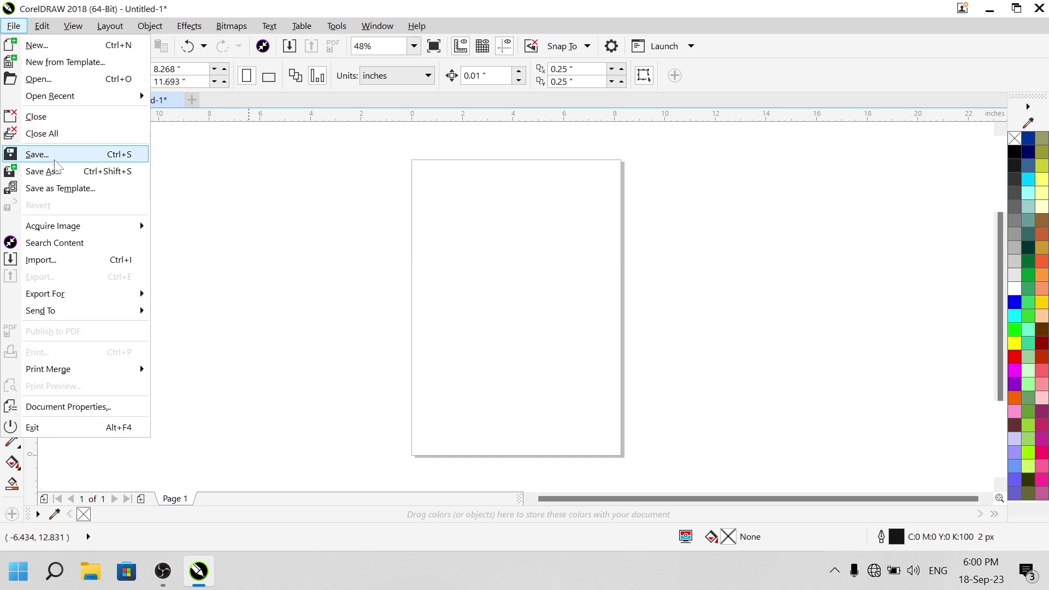
{"action": "left_click", "coordinate": [338, 183]}
{"action": "left_click", "coordinate": [14, 26]}
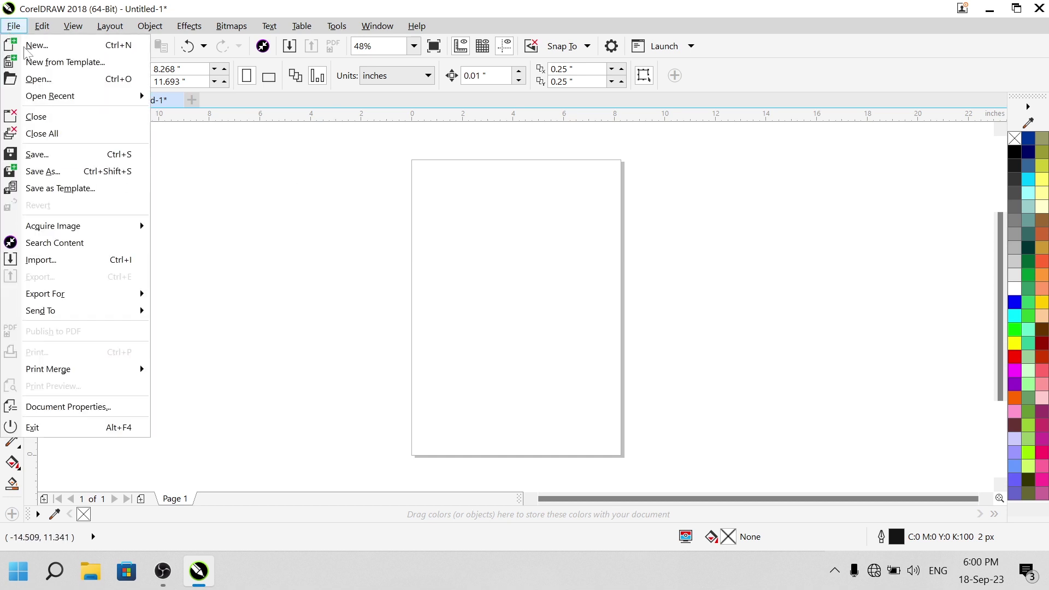
Save the blank document to the Desktop as "file menu" in CDR - CorelDRAW format.
{"action": "left_click", "coordinate": [39, 155]}
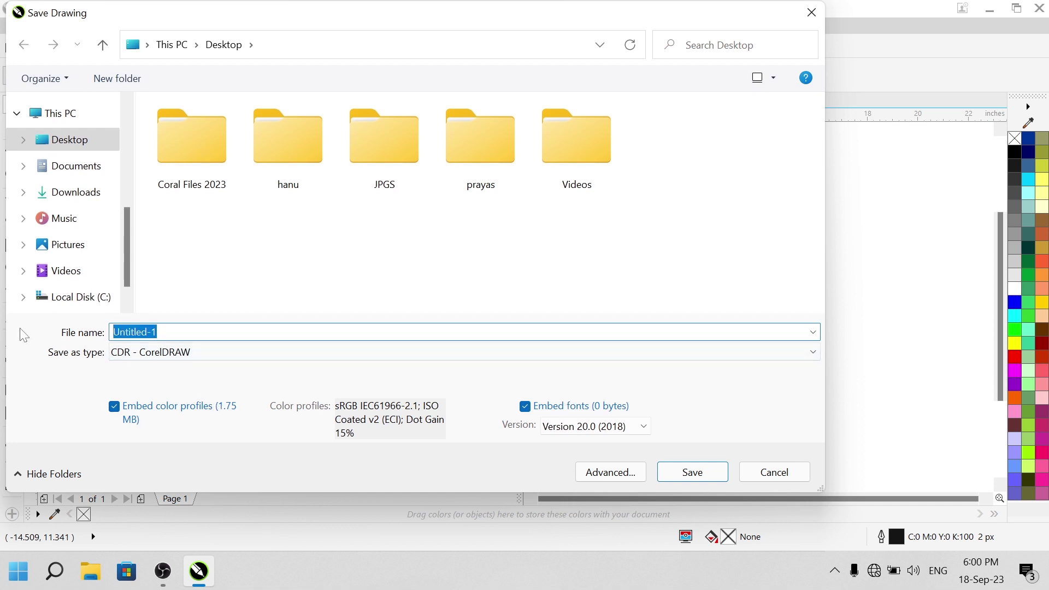
{"action": "type", "text": "file menu"}
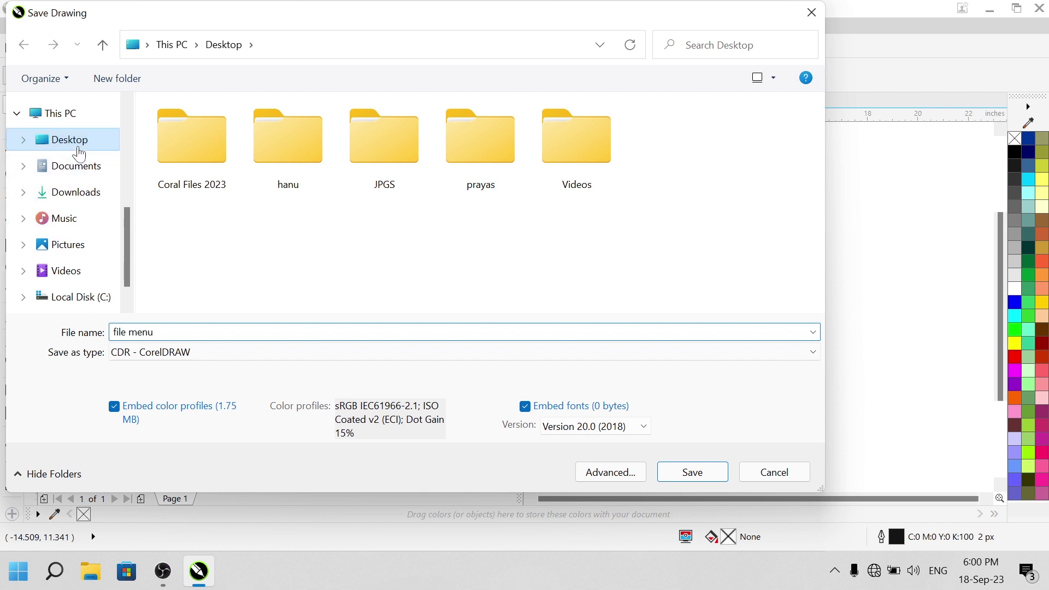
{"action": "left_click", "coordinate": [692, 472]}
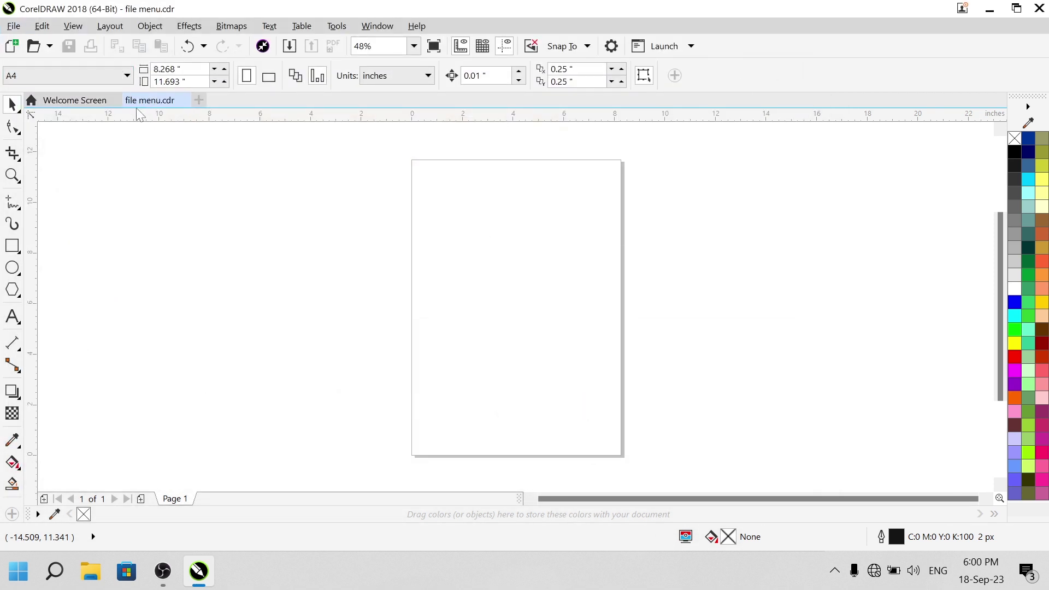
Start saving a copy under Save As, browse to the Videos folder, and cancel the save.
{"action": "left_click", "coordinate": [14, 26]}
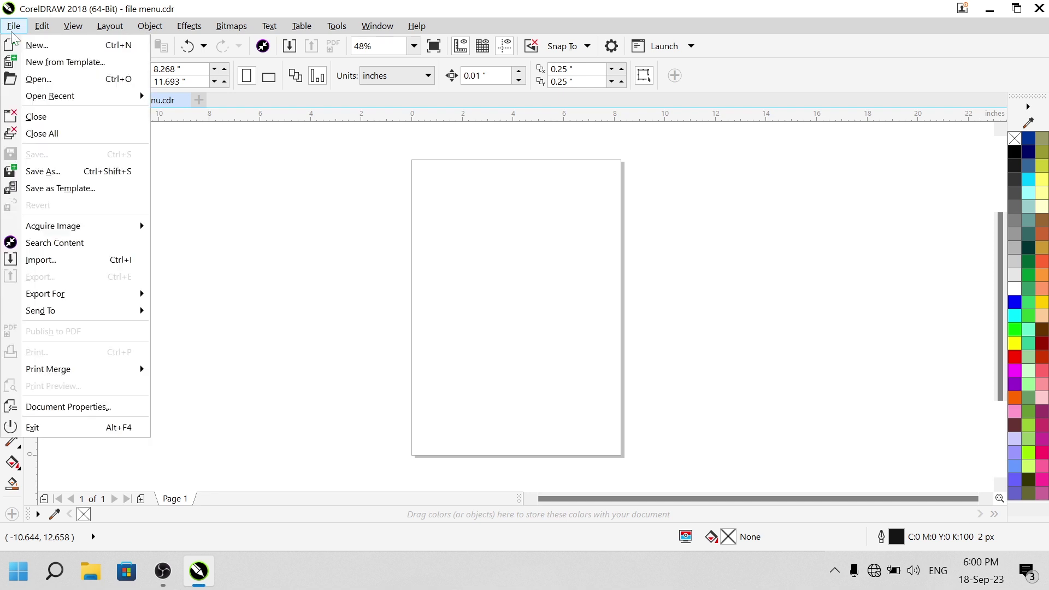
{"action": "left_click", "coordinate": [96, 172]}
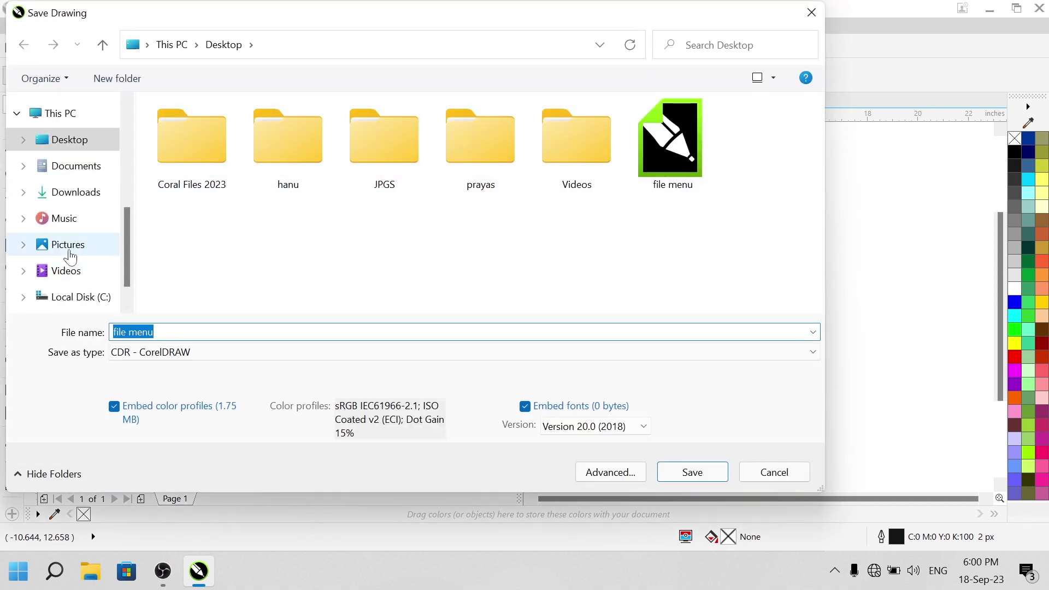
{"action": "left_click", "coordinate": [70, 253]}
{"action": "left_click", "coordinate": [76, 274]}
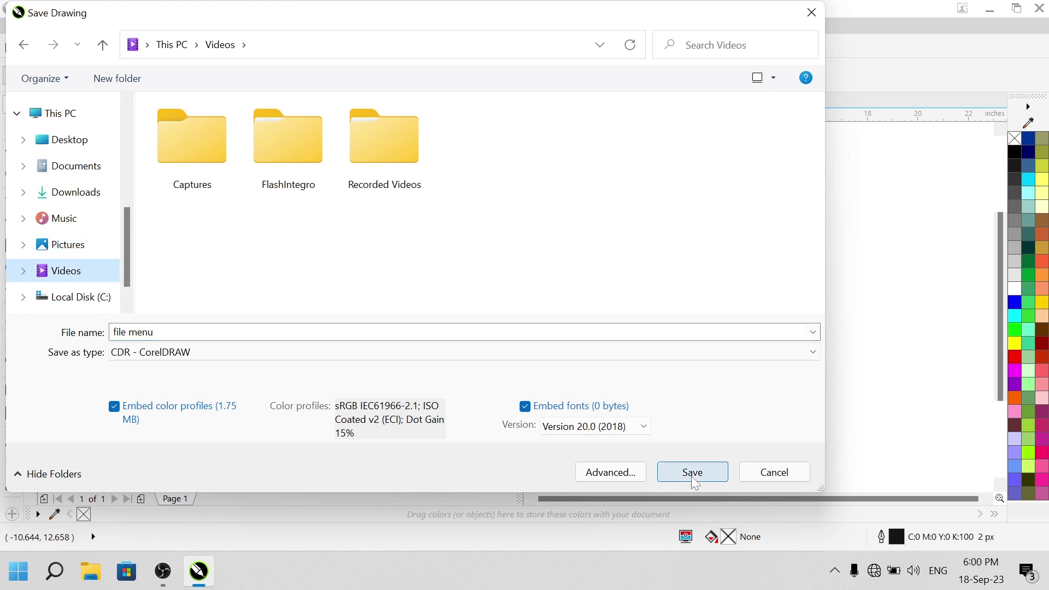
{"action": "left_click", "coordinate": [775, 474]}
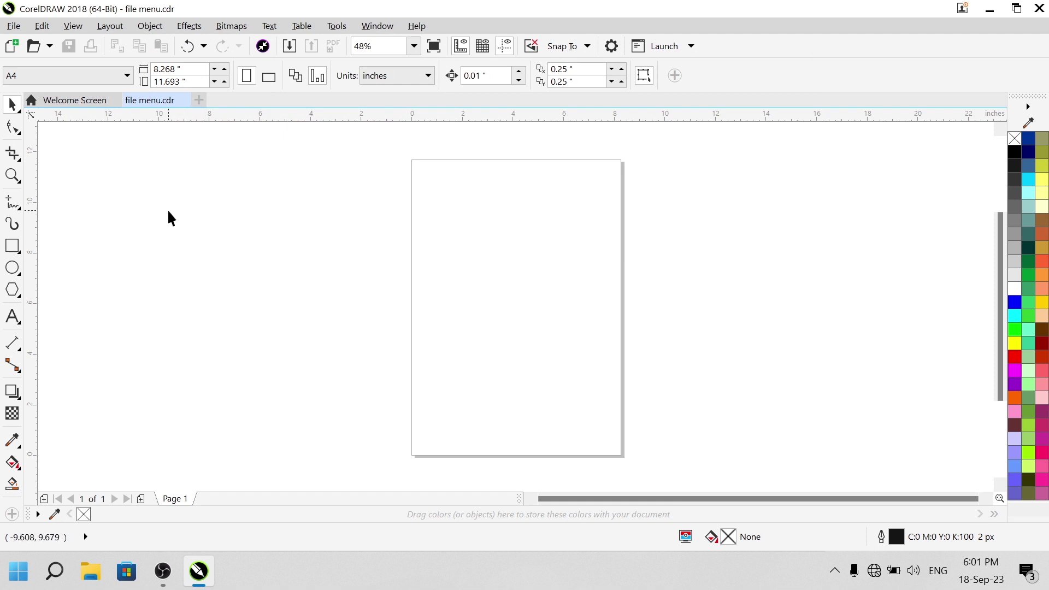
{"action": "left_click", "coordinate": [14, 25]}
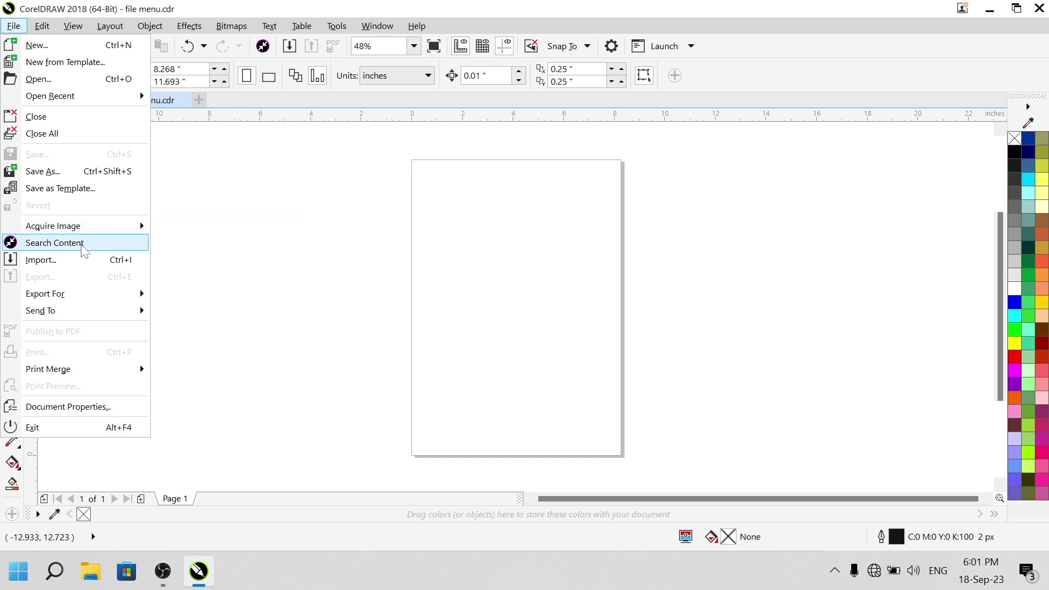
{"action": "mouse_move", "coordinate": [85, 228]}
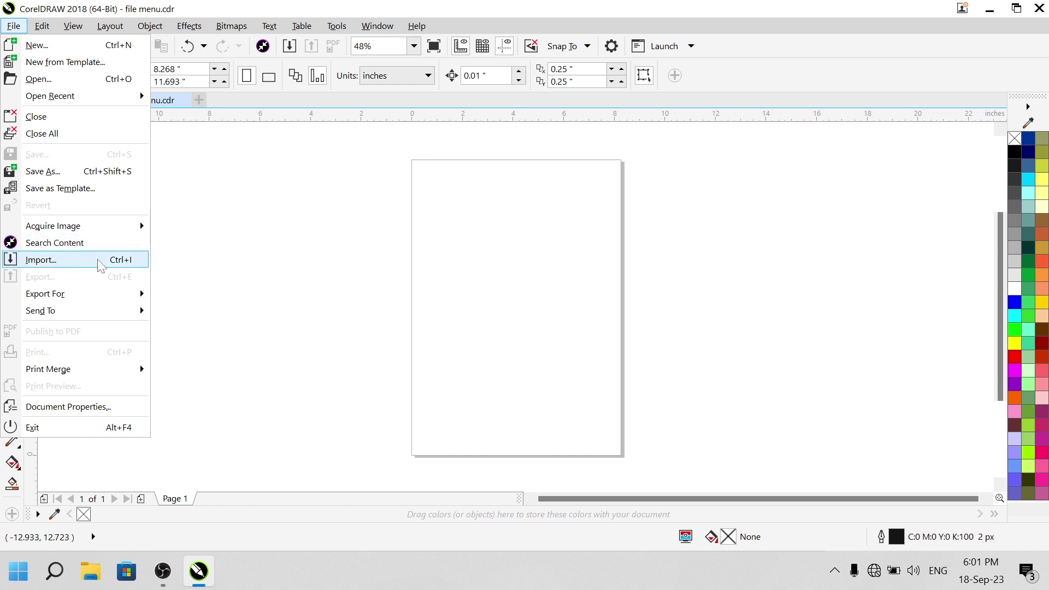
{"action": "left_click", "coordinate": [277, 257]}
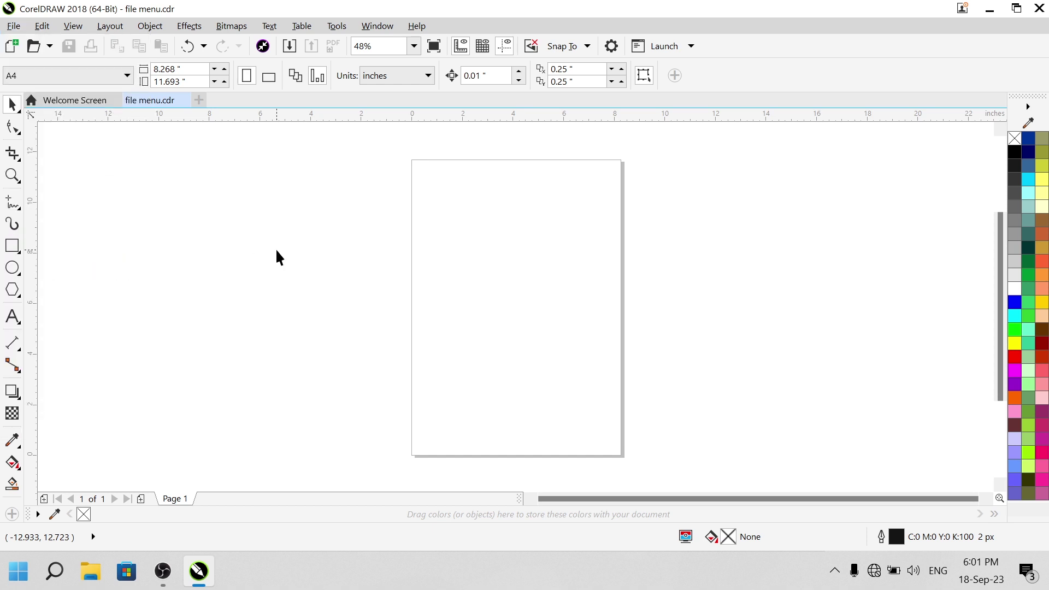
{"action": "left_click", "coordinate": [11, 30]}
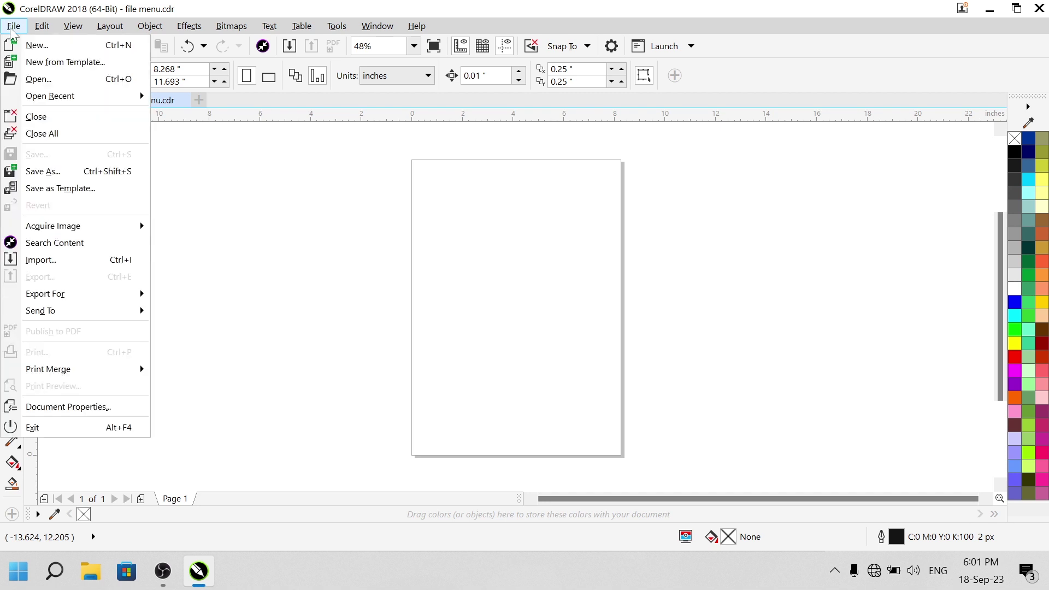
{"action": "left_click", "coordinate": [42, 26]}
Import the pngegg image from the Downloads folder and place it across the page, about 7.5 × 2.1 inches.
{"action": "left_click", "coordinate": [13, 30]}
{"action": "mouse_move", "coordinate": [14, 31]}
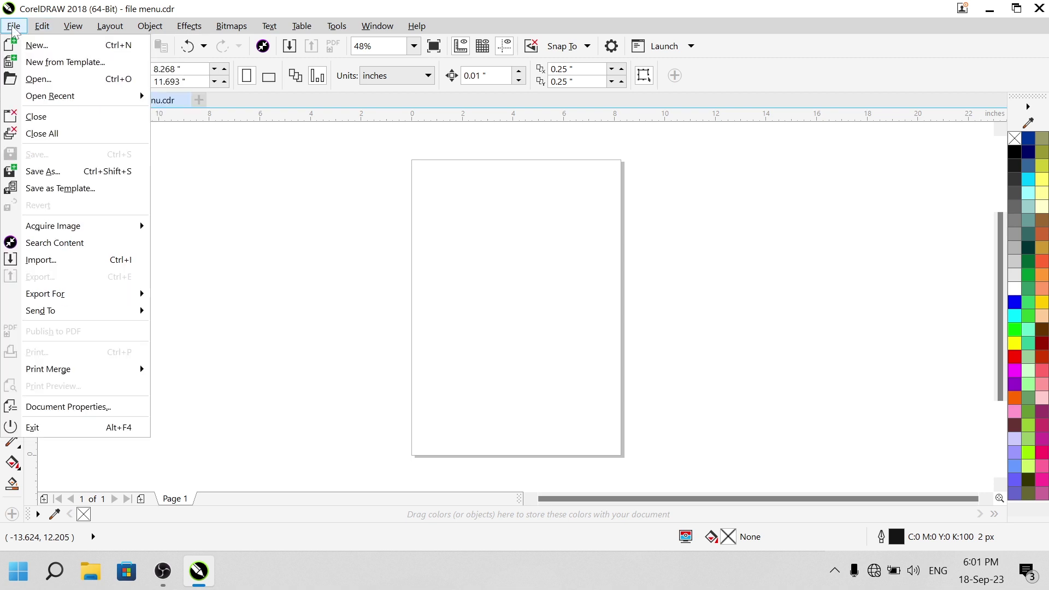
{"action": "left_click", "coordinate": [68, 256]}
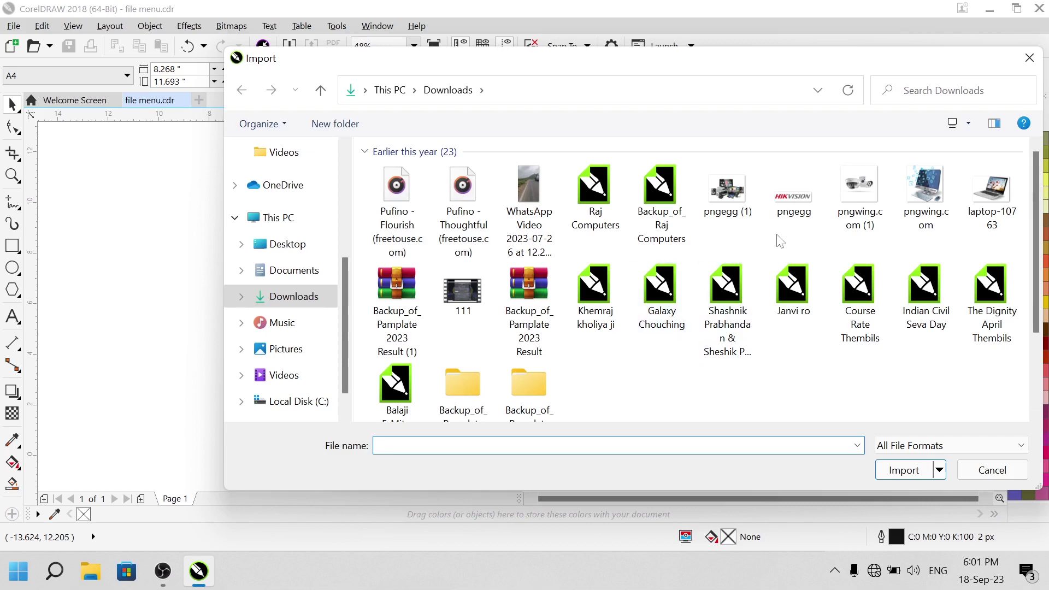
{"action": "left_click", "coordinate": [795, 199]}
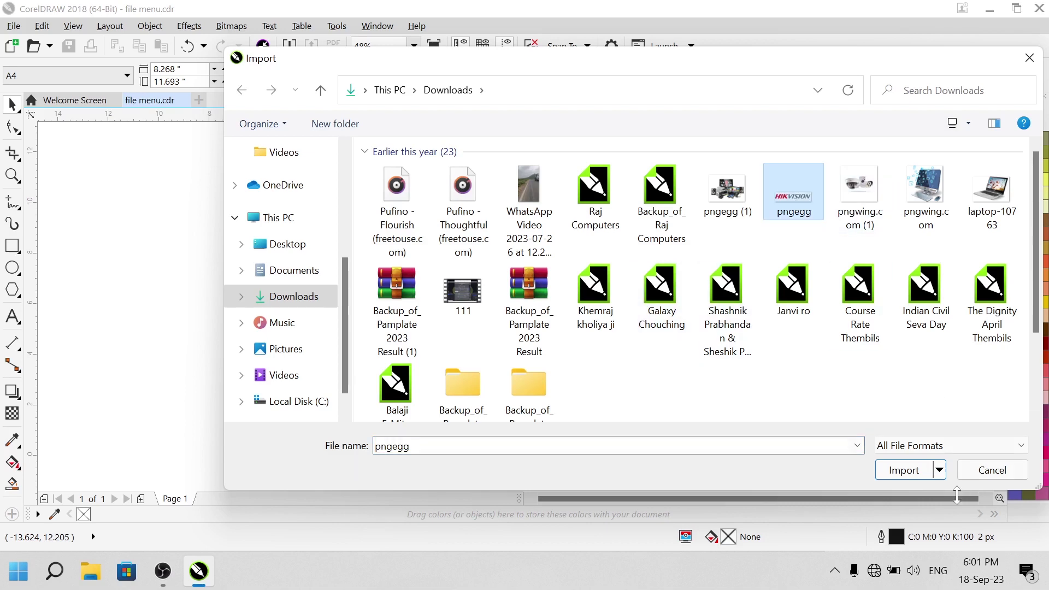
{"action": "left_click", "coordinate": [905, 470]}
{"action": "left_click_drag", "start_coordinate": [424, 240], "coordinate": [614, 375]}
{"action": "scroll", "coordinate": [500, 268], "scroll_direction": "up", "scroll_amount": 3}
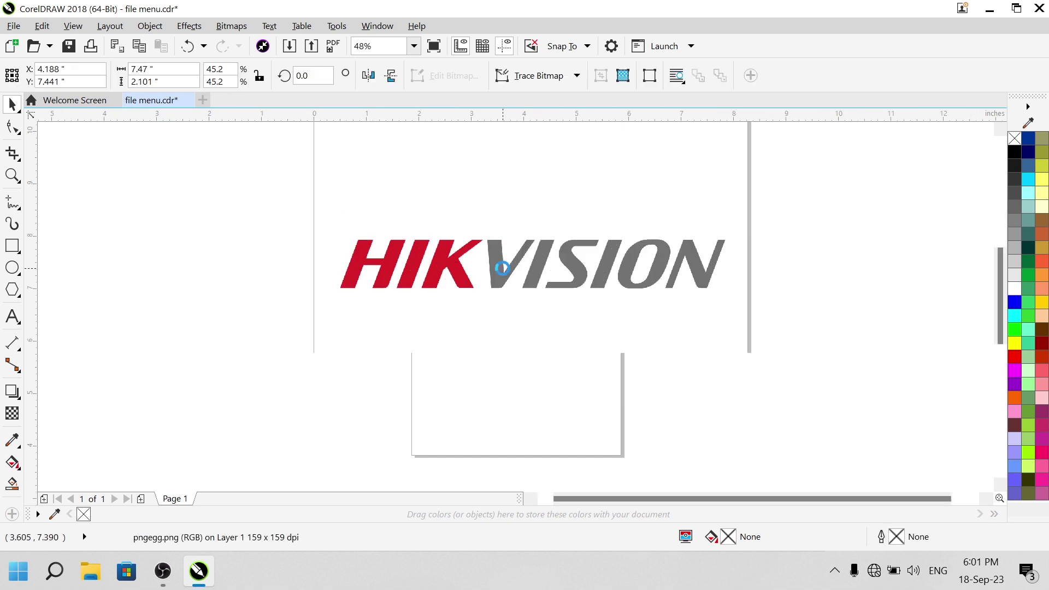
{"action": "left_click", "coordinate": [662, 338]}
{"action": "left_click", "coordinate": [536, 251]}
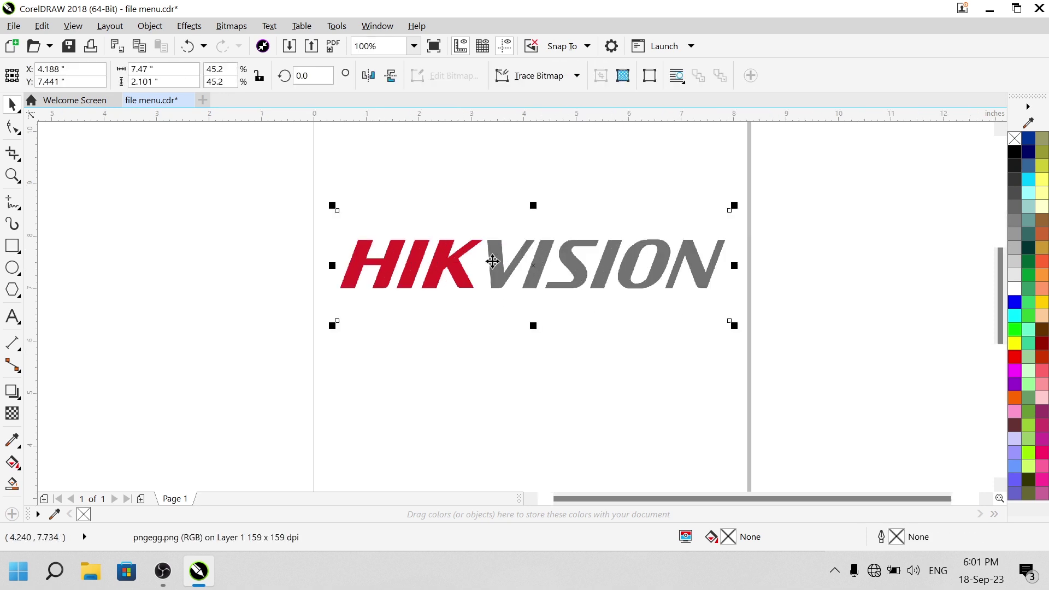
{"action": "left_click", "coordinate": [350, 194]}
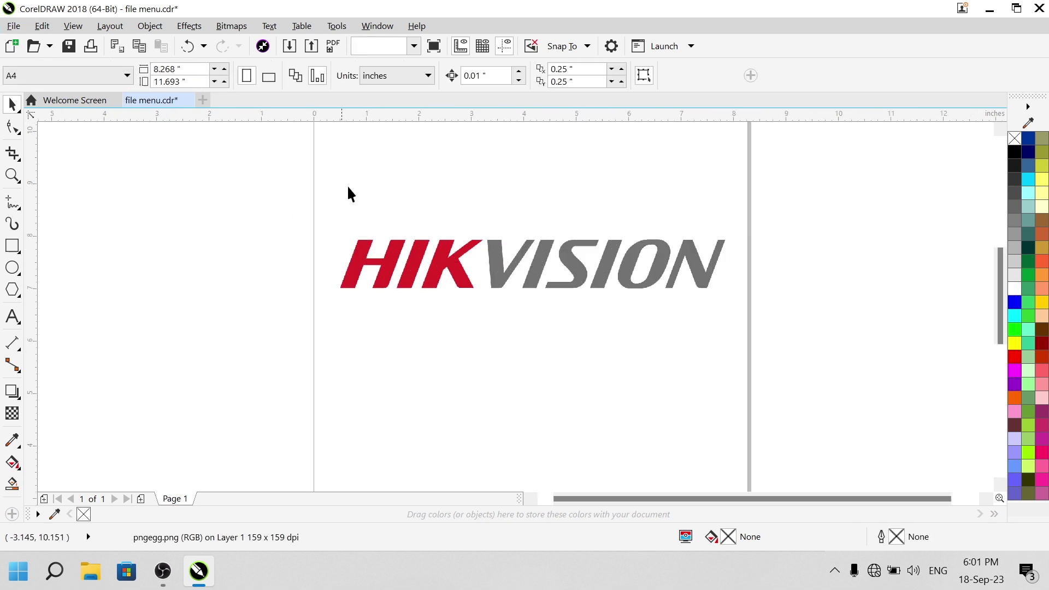
Select the HIKVISION logo, view the file formats available for export, and cancel the export.
{"action": "left_click", "coordinate": [13, 26]}
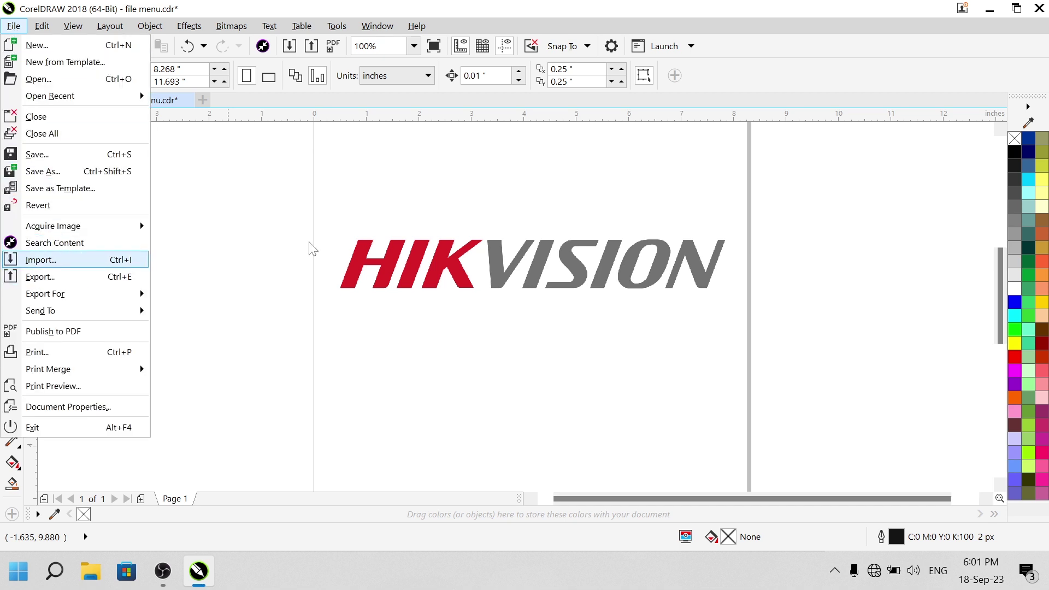
{"action": "left_click", "coordinate": [464, 257]}
{"action": "left_click", "coordinate": [459, 254]}
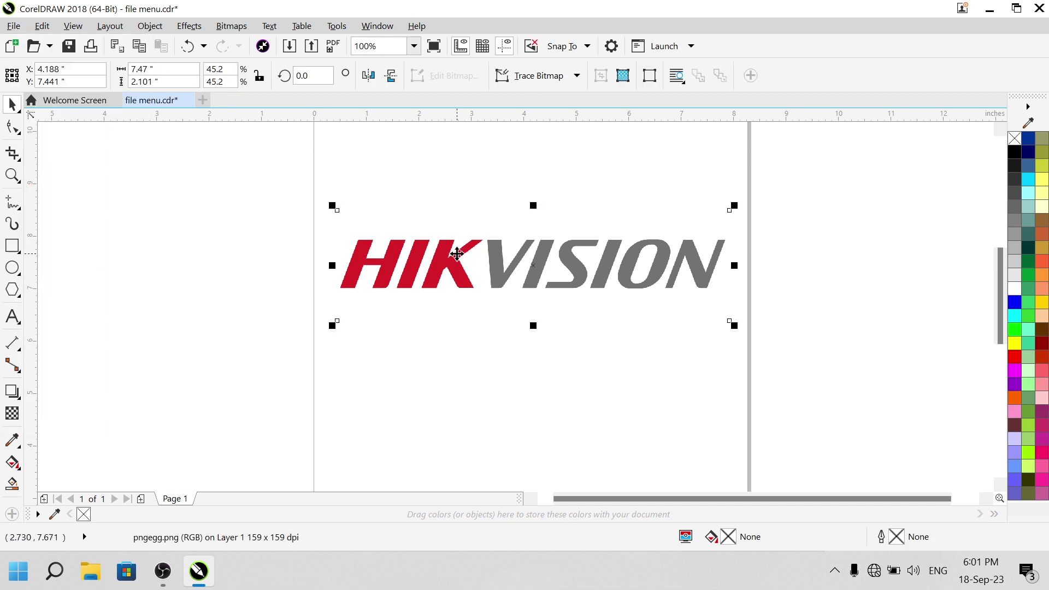
{"action": "scroll", "coordinate": [456, 254], "scroll_direction": "down", "scroll_amount": 2}
{"action": "key", "text": "Escape"}
{"action": "left_click_drag", "start_coordinate": [688, 186], "coordinate": [320, 381]}
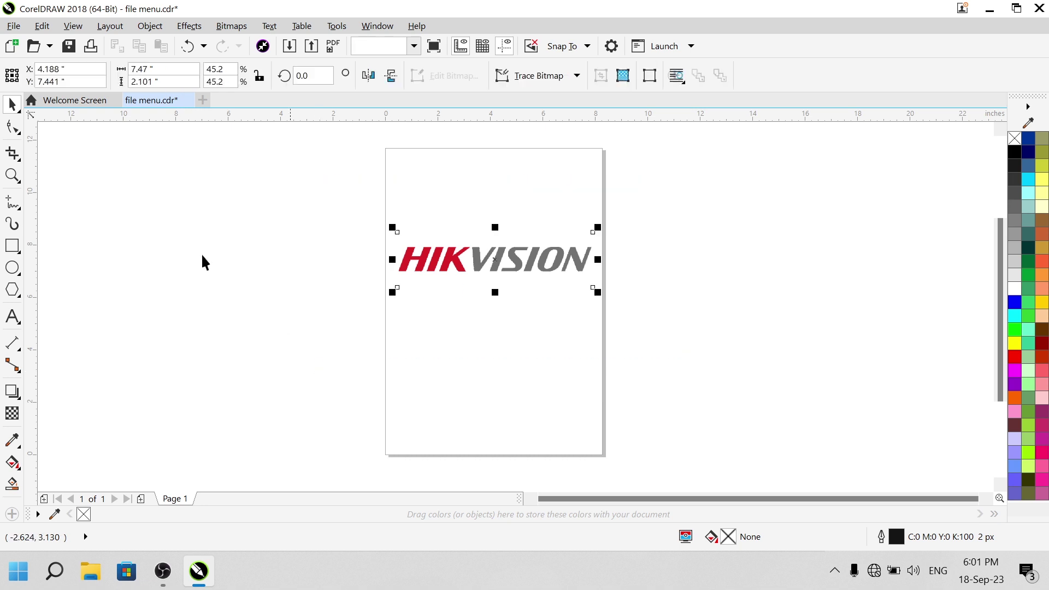
{"action": "left_click", "coordinate": [13, 25]}
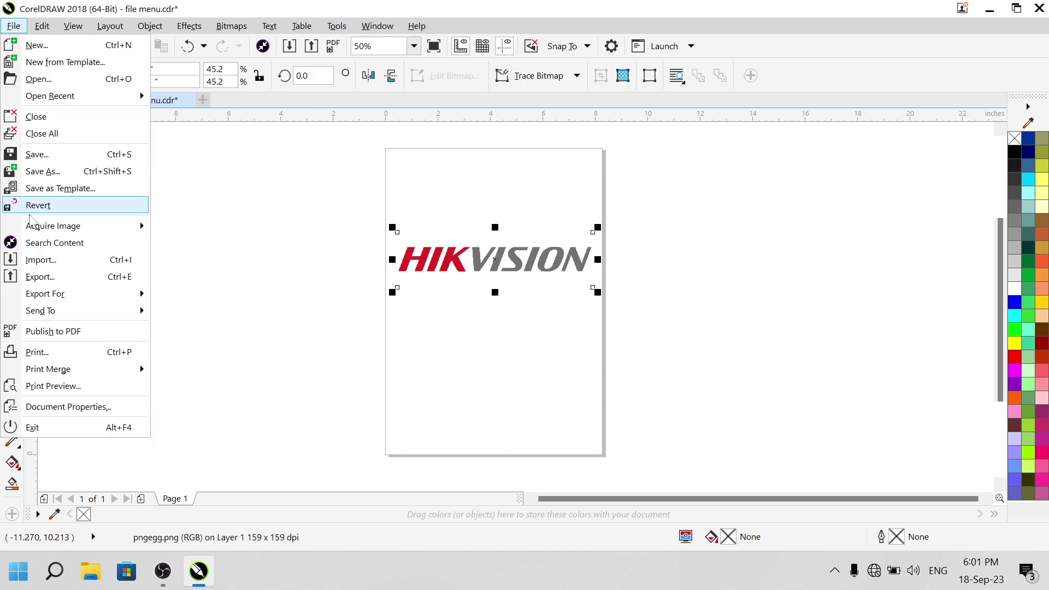
{"action": "left_click", "coordinate": [50, 277]}
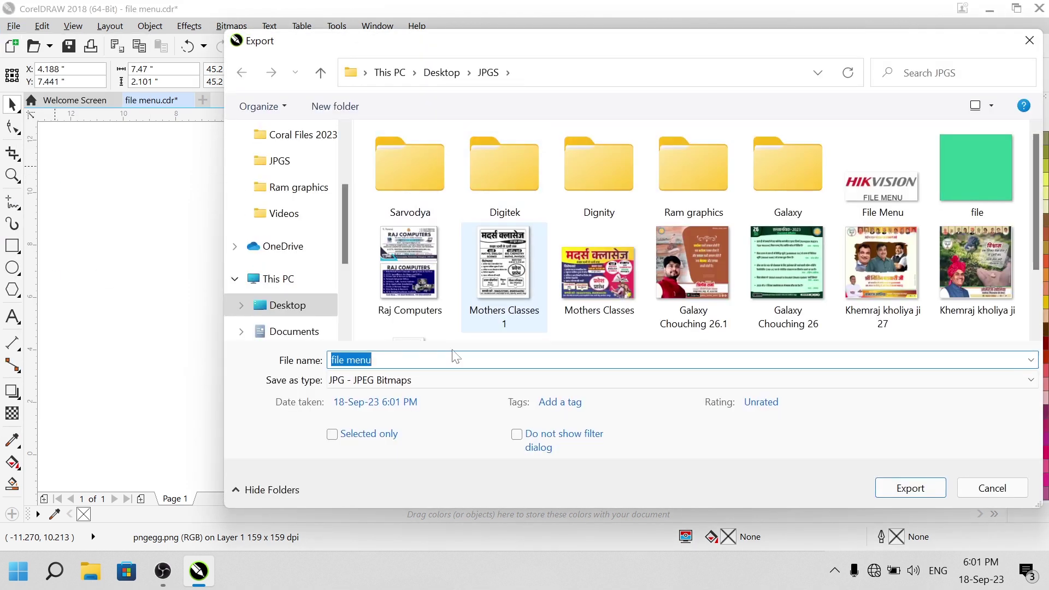
{"action": "left_click", "coordinate": [389, 381]}
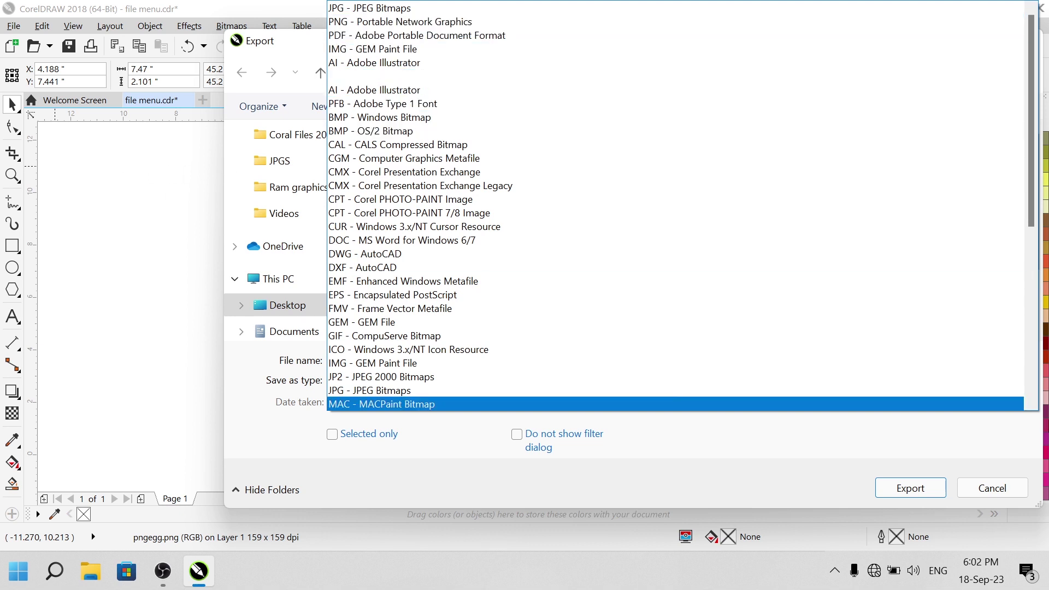
{"action": "left_click", "coordinate": [990, 492]}
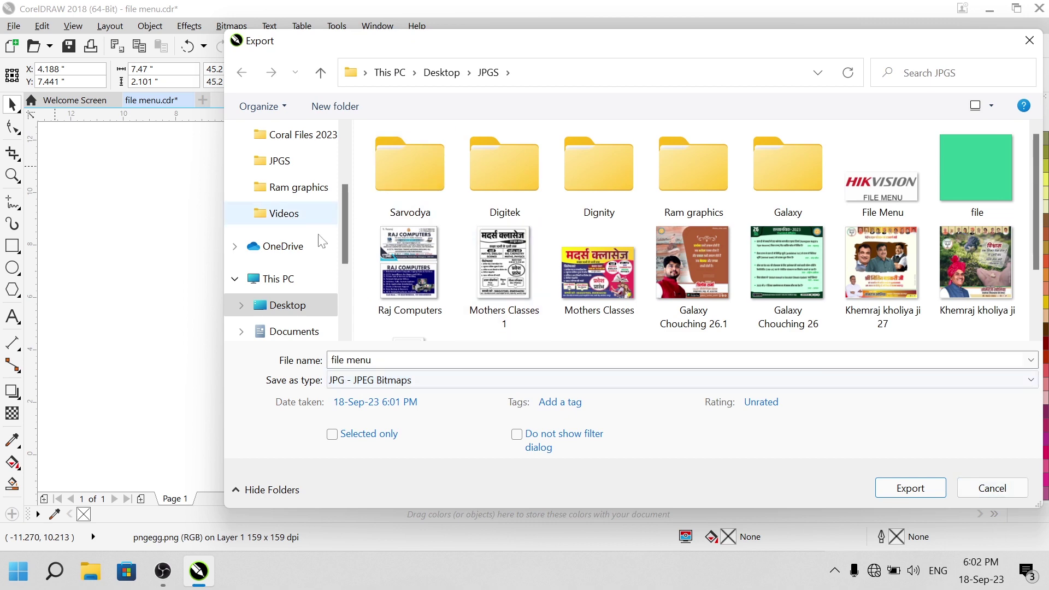
{"action": "left_click", "coordinate": [984, 493]}
{"action": "left_click", "coordinate": [260, 264]}
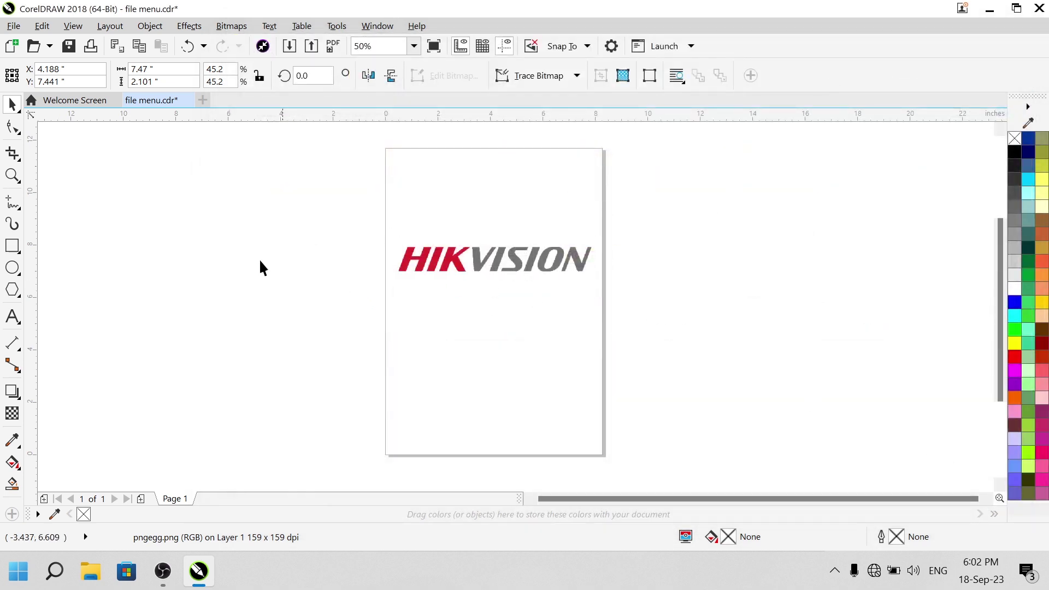
Publish the document to PDF as "file menu 2" in the JPGS folder and check for the file in File Explorer.
{"action": "left_click", "coordinate": [11, 27]}
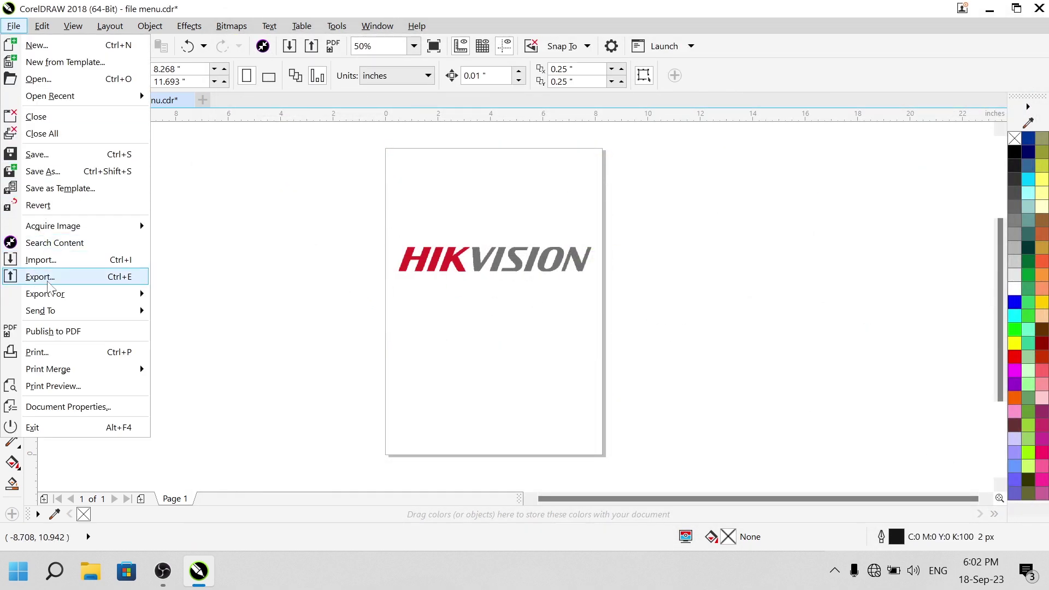
{"action": "mouse_move", "coordinate": [79, 299]}
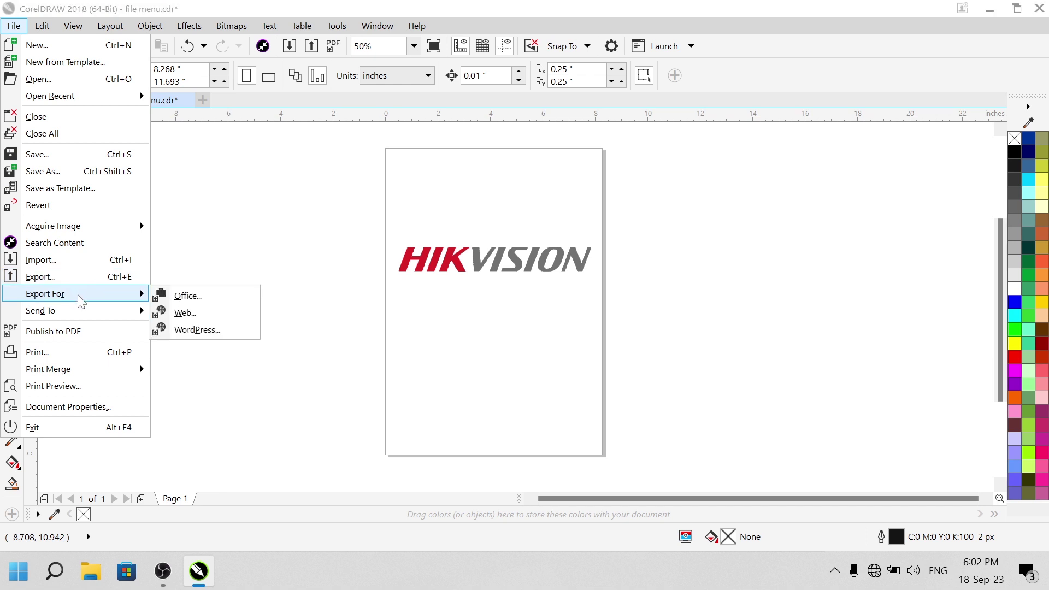
{"action": "mouse_move", "coordinate": [57, 322]}
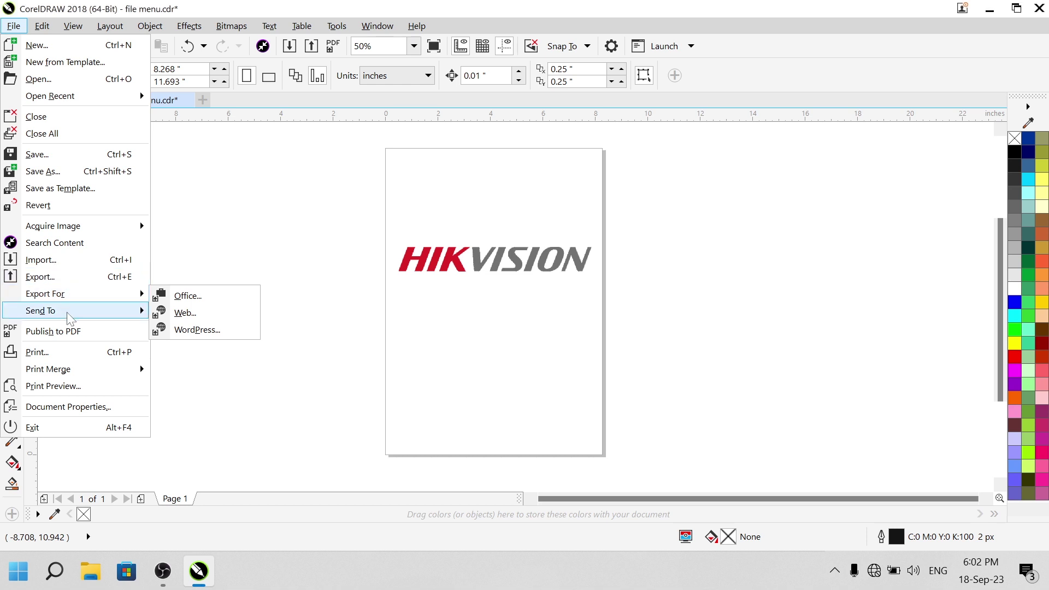
{"action": "mouse_move", "coordinate": [139, 315]}
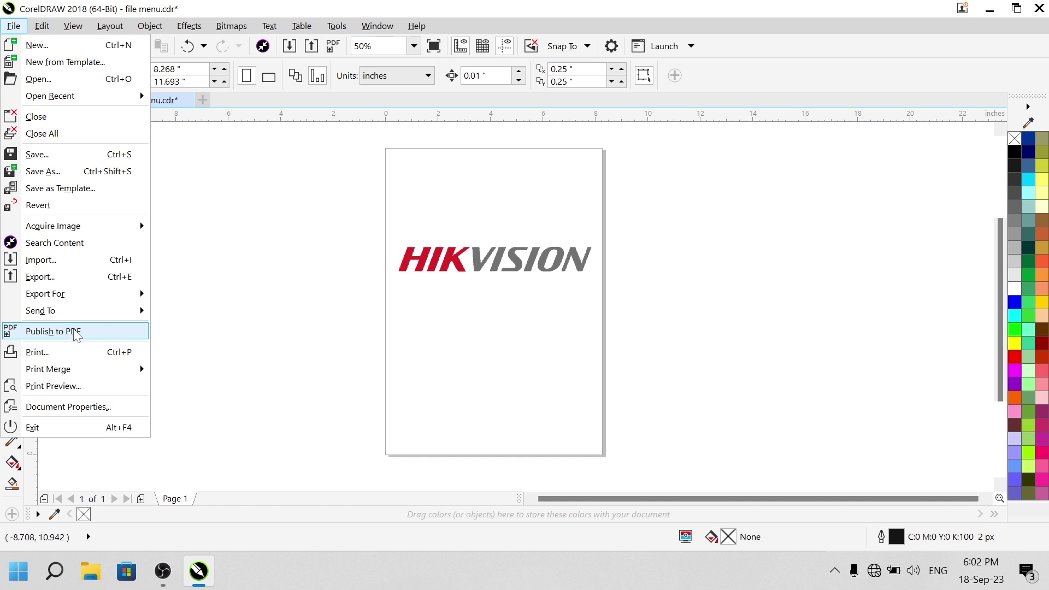
{"action": "left_click", "coordinate": [67, 333]}
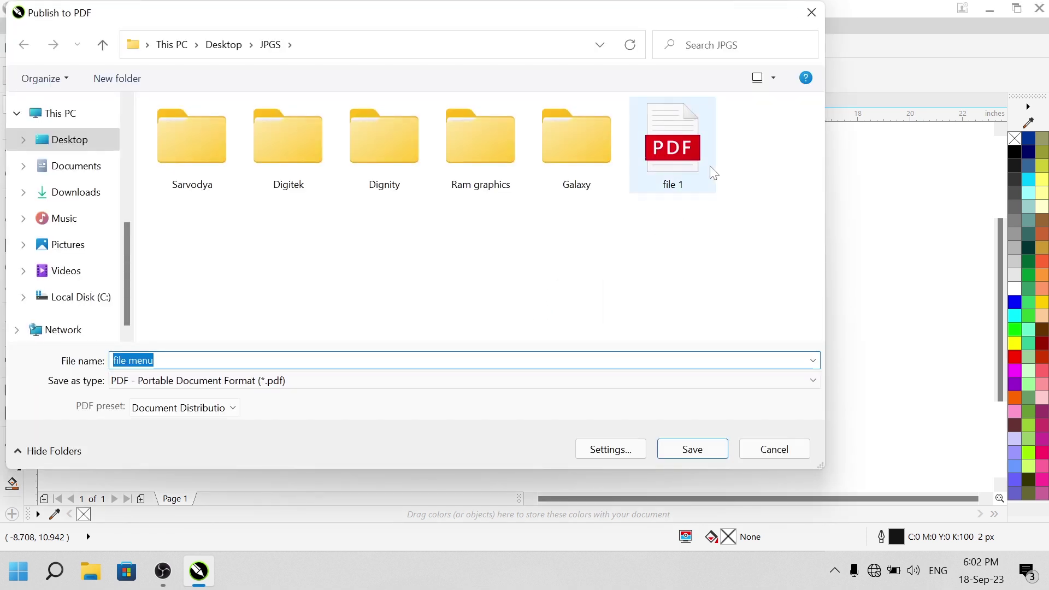
{"action": "left_click", "coordinate": [203, 355]}
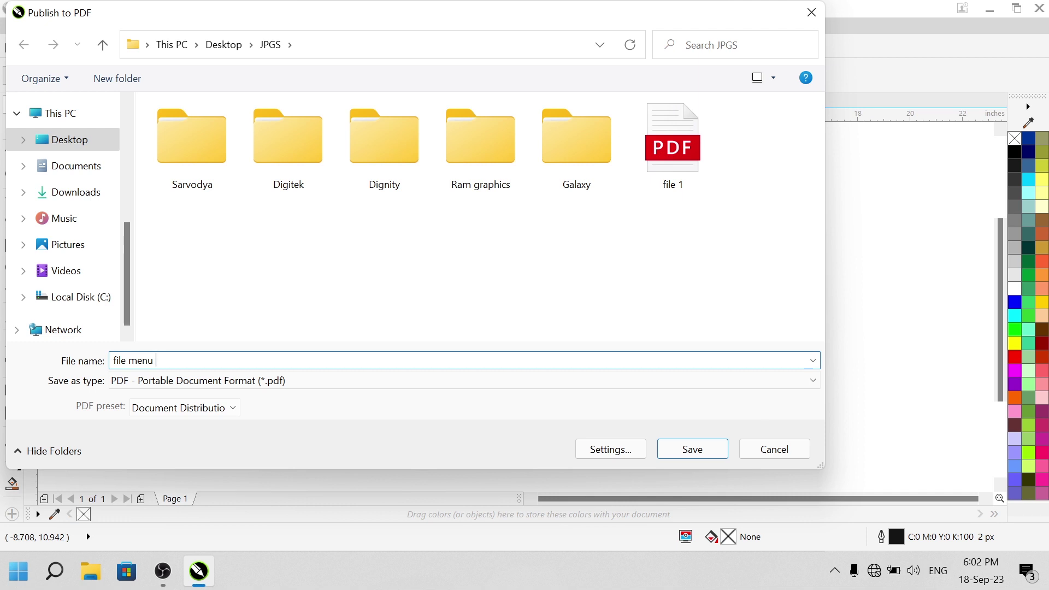
{"action": "type", "text": "2"}
{"action": "left_click", "coordinate": [687, 451]}
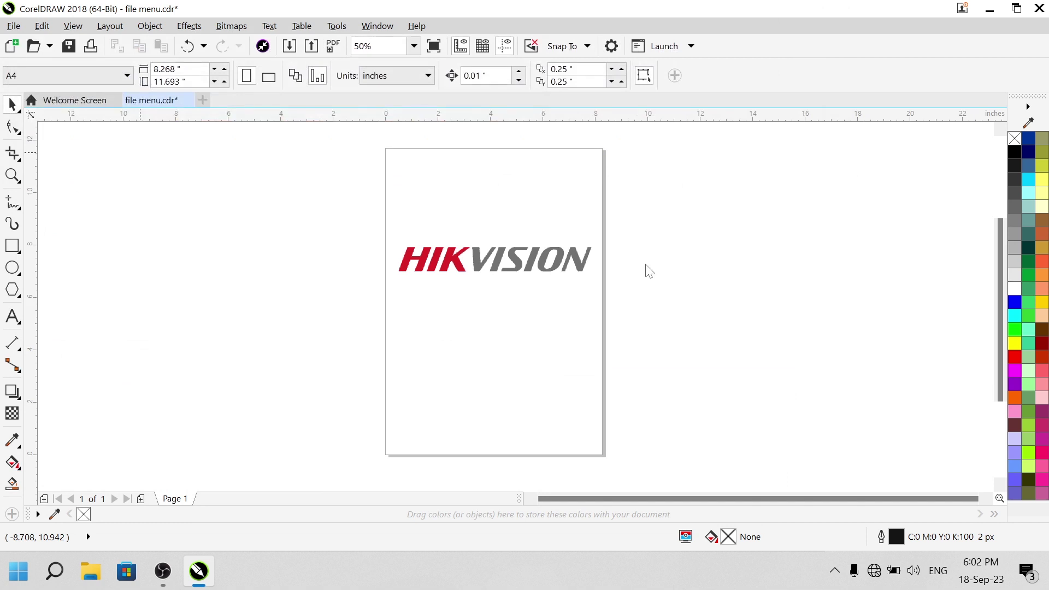
{"action": "left_click", "coordinate": [91, 571]}
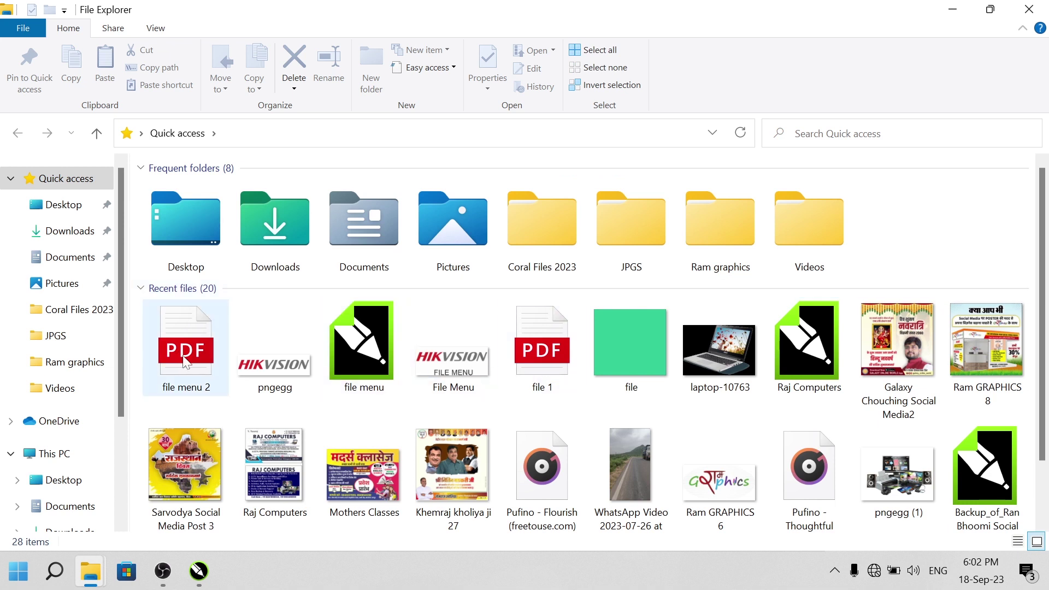
{"action": "left_click", "coordinate": [953, 12]}
Switch back to CorelDRAW, view the document's general print settings, and close them without printing.
{"action": "left_click", "coordinate": [13, 26]}
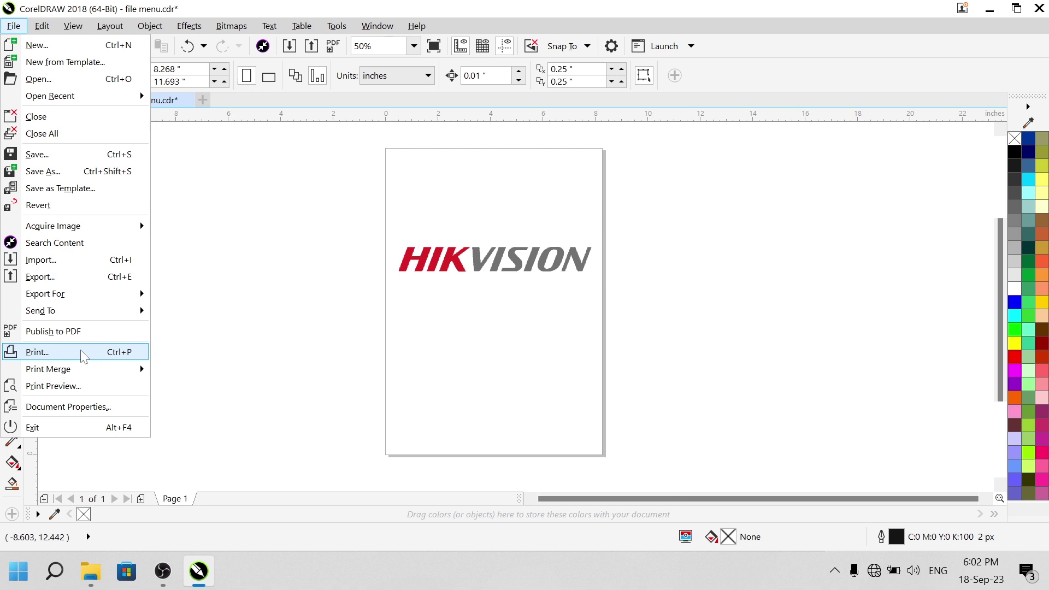
{"action": "left_click", "coordinate": [241, 260]}
{"action": "left_click", "coordinate": [13, 26]}
{"action": "left_click", "coordinate": [38, 352]}
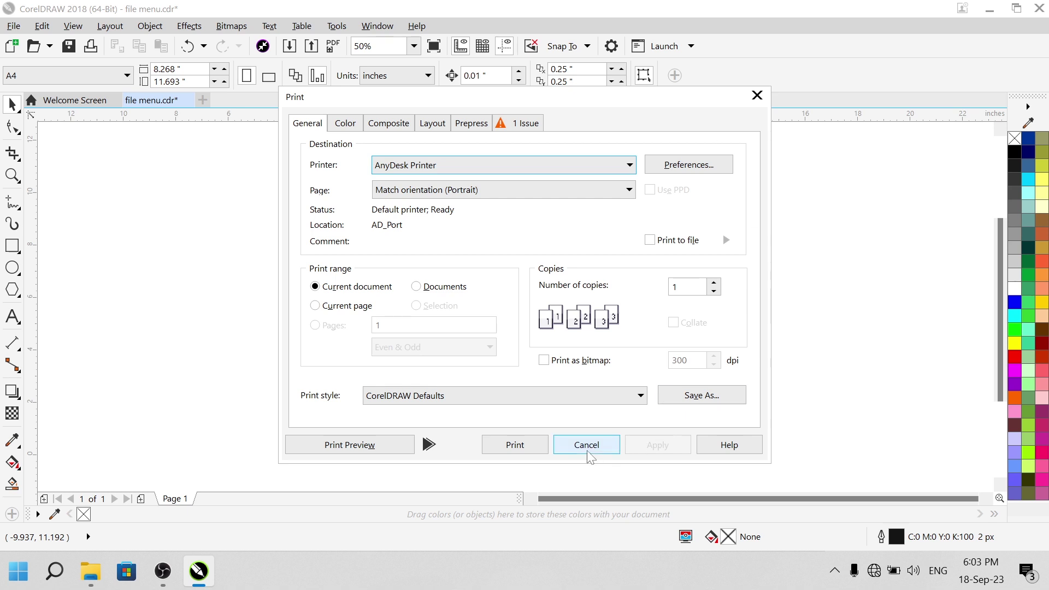
{"action": "left_click", "coordinate": [759, 97]}
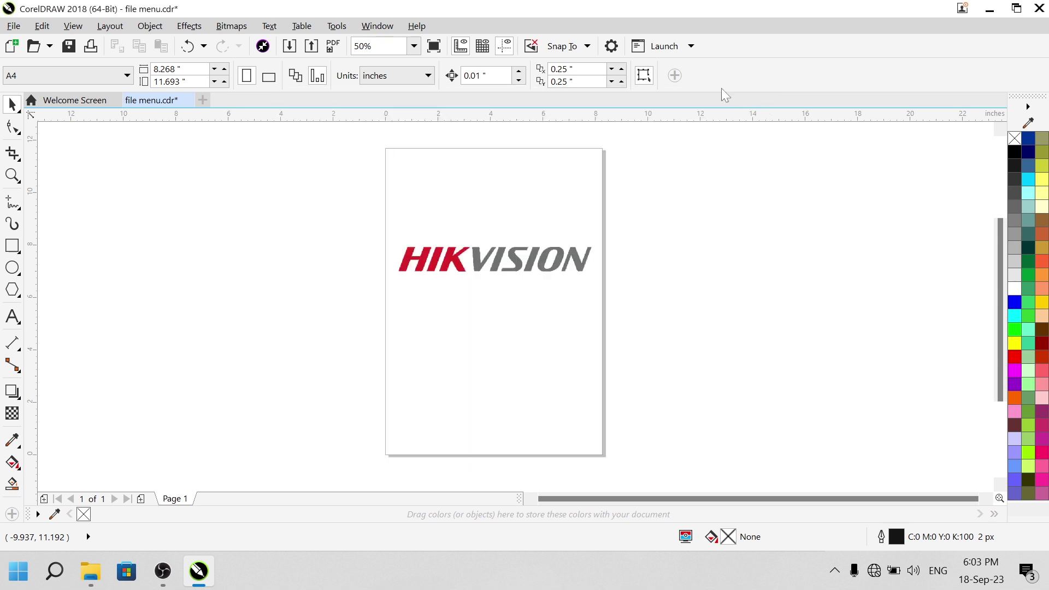
View the available Print Merge commands without starting a merge.
{"action": "left_click", "coordinate": [14, 26]}
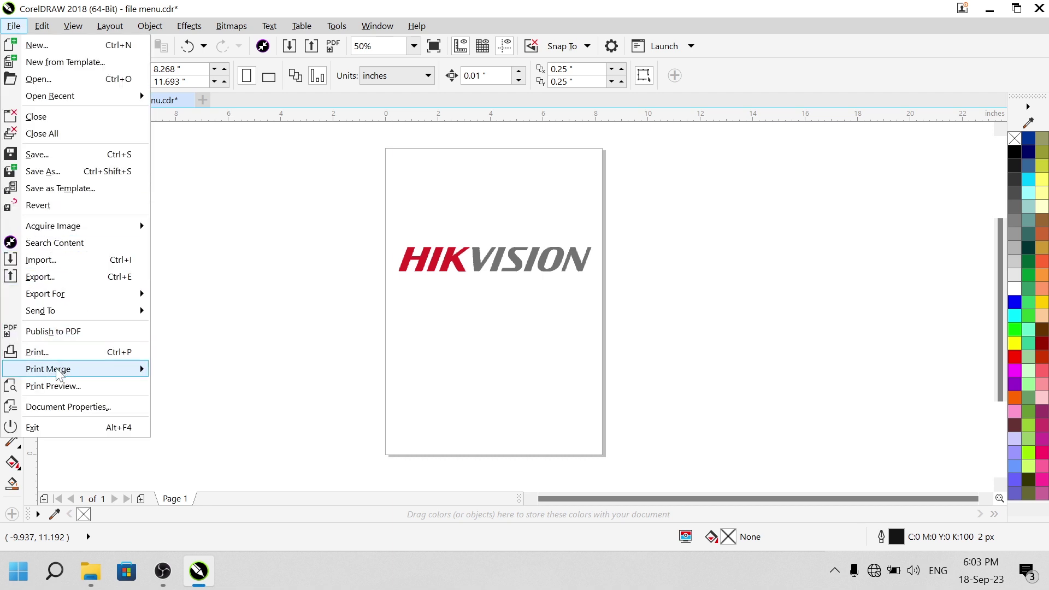
{"action": "mouse_move", "coordinate": [59, 372]}
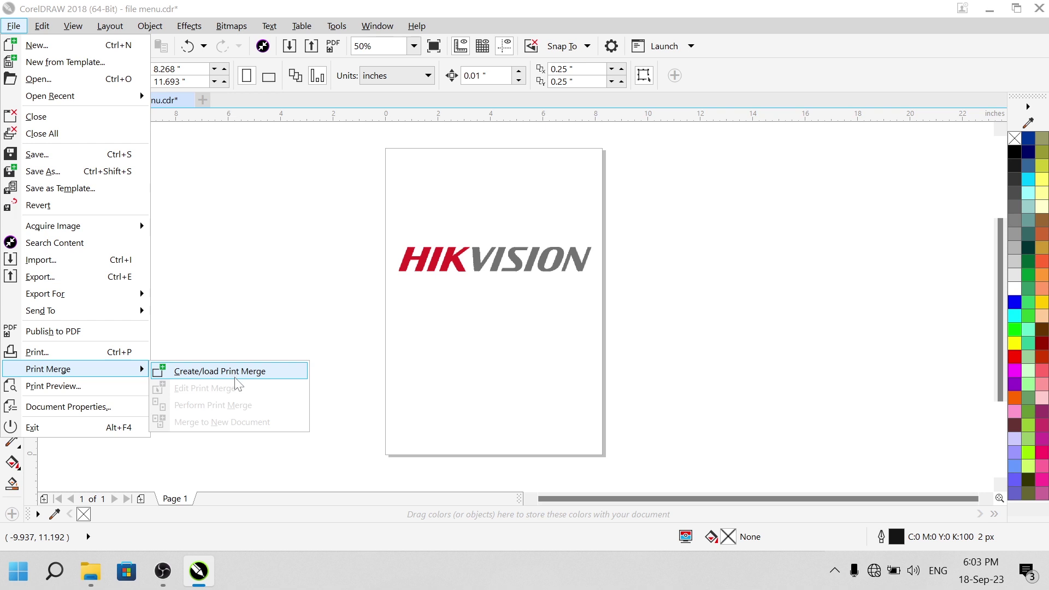
{"action": "left_click", "coordinate": [226, 307]}
Open the print preview of the page, select the HIKVISION logo in it, and close the preview.
{"action": "left_click", "coordinate": [13, 26]}
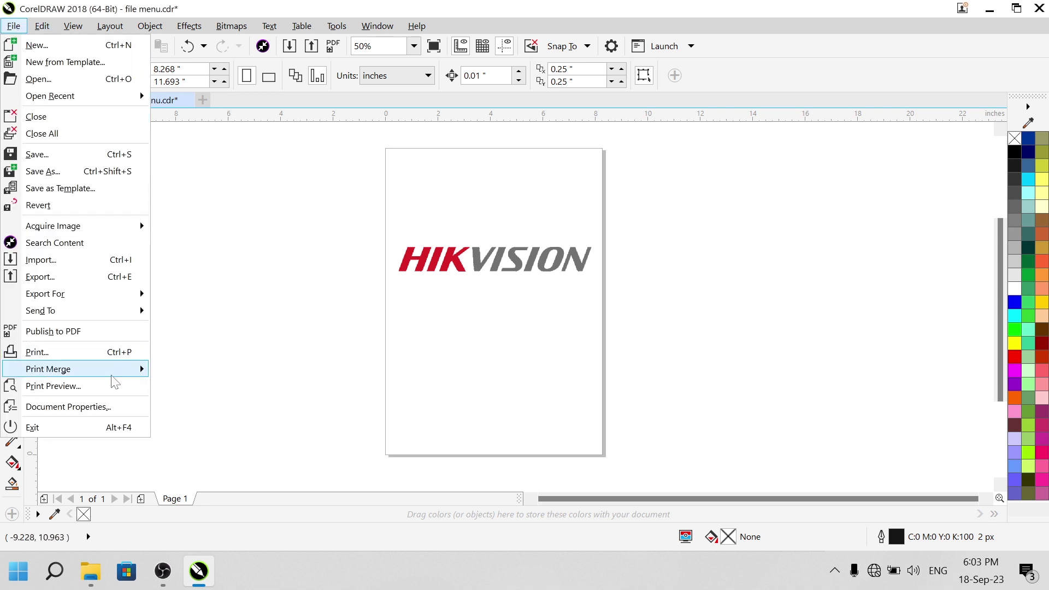
{"action": "left_click", "coordinate": [96, 386]}
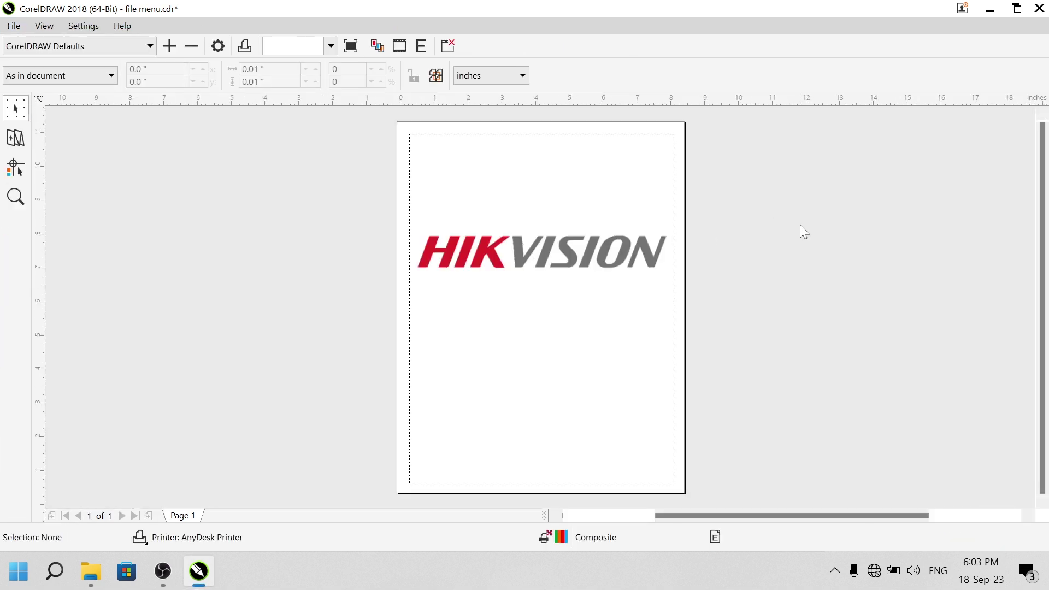
{"action": "left_click", "coordinate": [591, 249]}
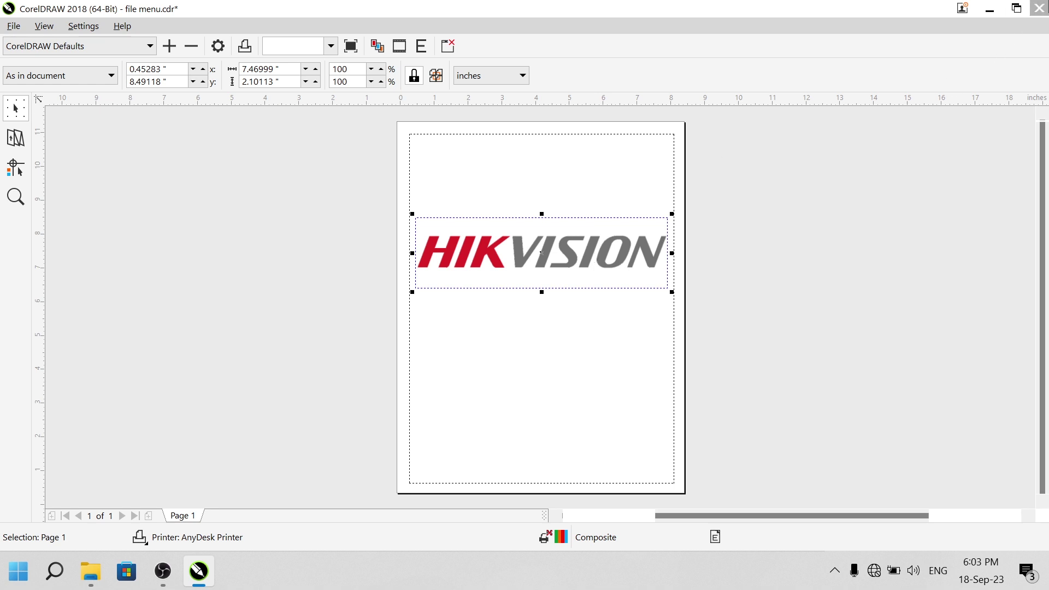
{"action": "left_click", "coordinate": [1040, 8]}
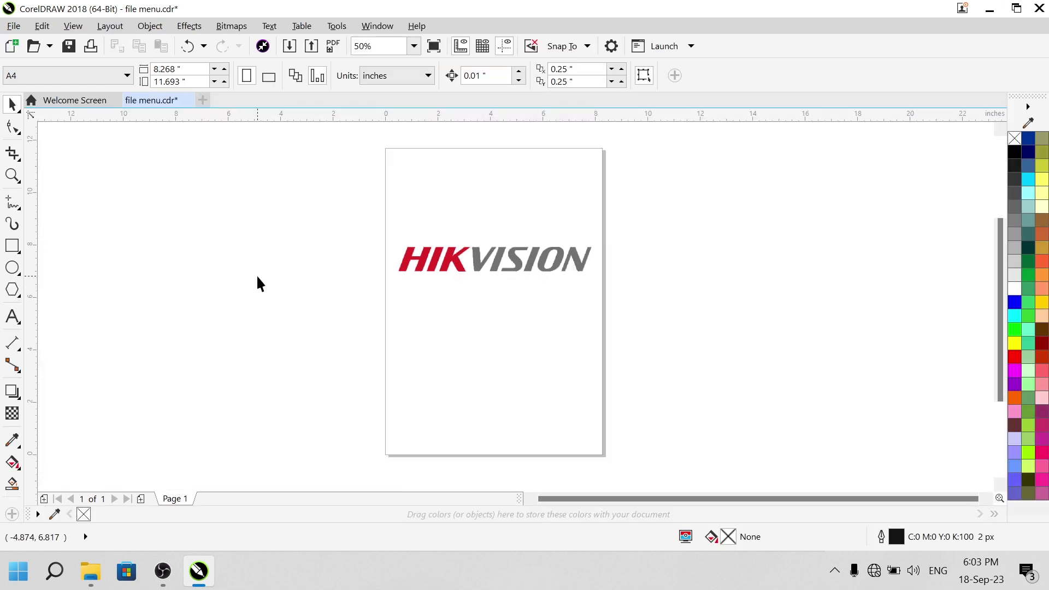
Examine the document properties from the file details through the color, object, fill and outline information, and cancel without changes.
{"action": "left_click", "coordinate": [14, 26]}
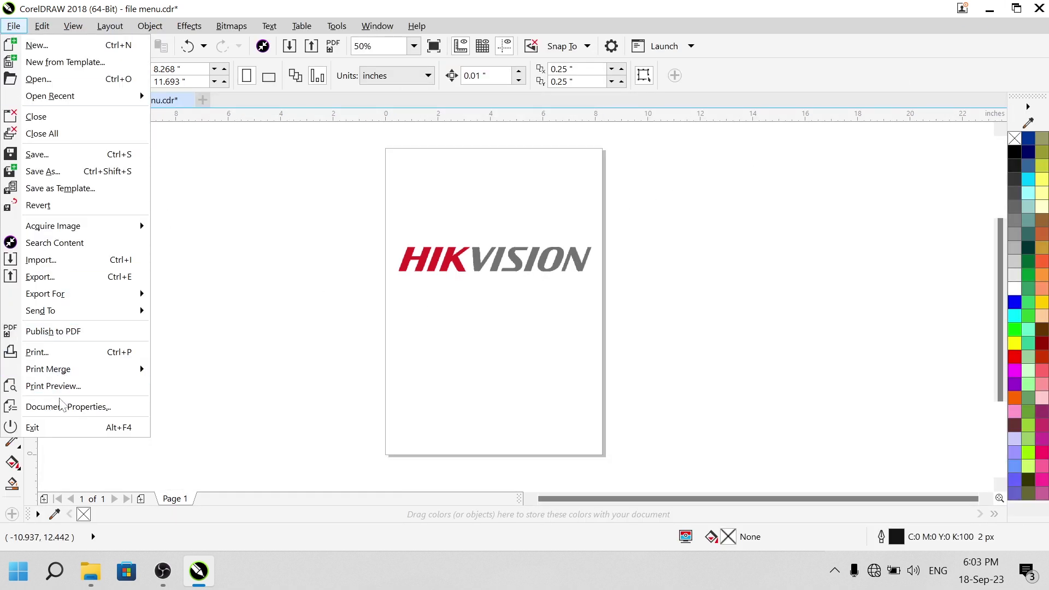
{"action": "left_click", "coordinate": [64, 409]}
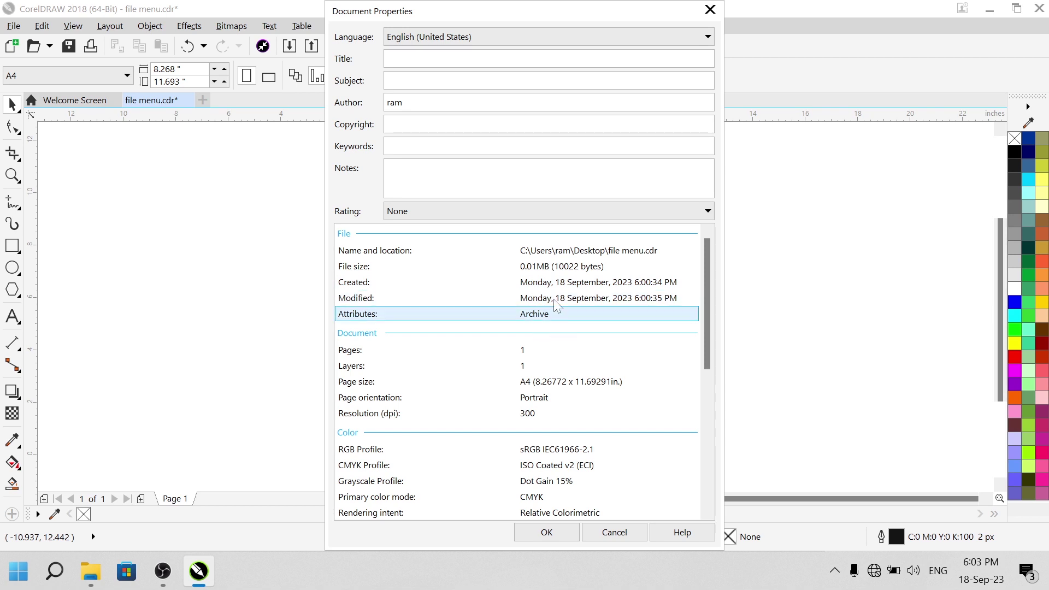
{"action": "scroll", "coordinate": [559, 341], "scroll_direction": "down", "scroll_amount": 1}
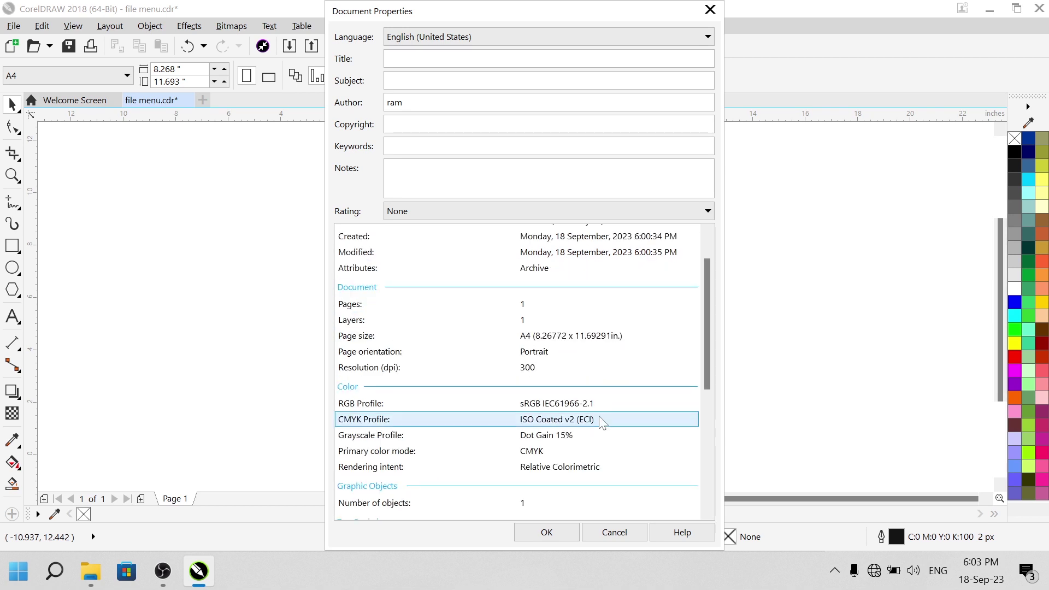
{"action": "scroll", "coordinate": [599, 417], "scroll_direction": "down", "scroll_amount": 2}
{"action": "scroll", "coordinate": [576, 377], "scroll_direction": "down", "scroll_amount": 3}
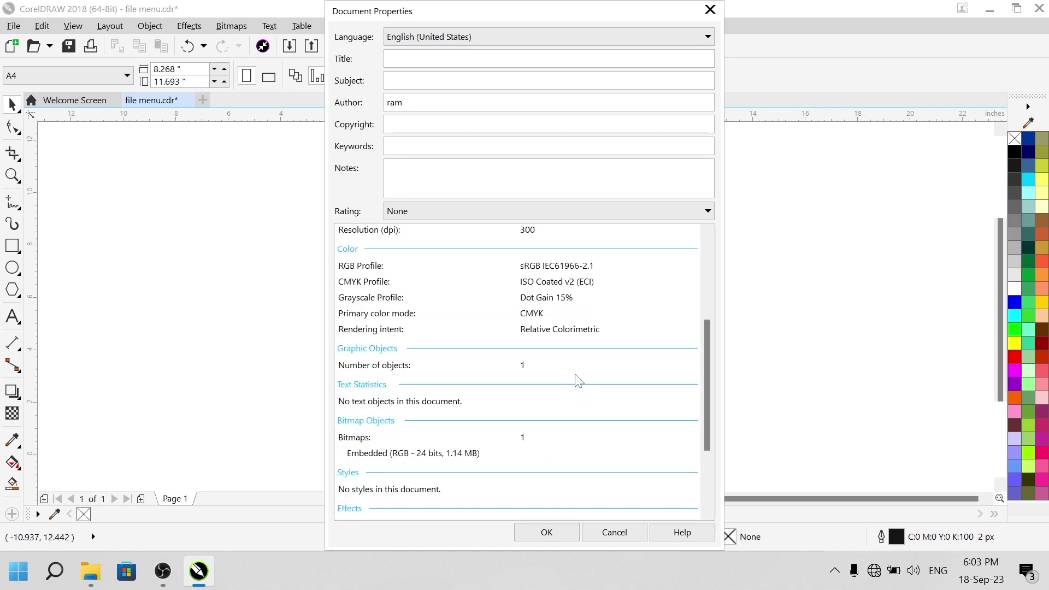
{"action": "scroll", "coordinate": [578, 381], "scroll_direction": "down", "scroll_amount": 1}
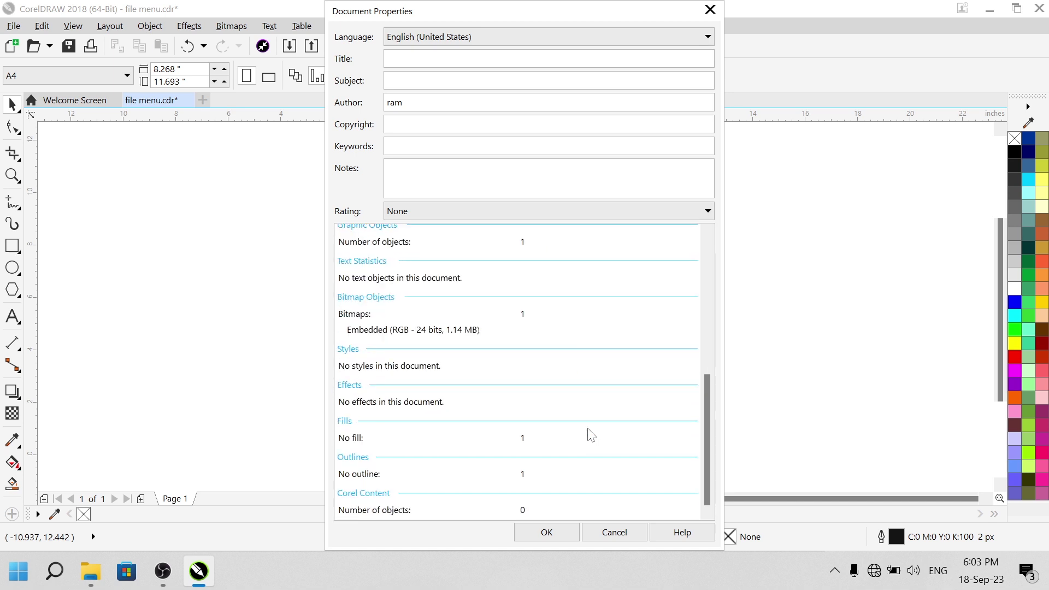
{"action": "left_click", "coordinate": [614, 534]}
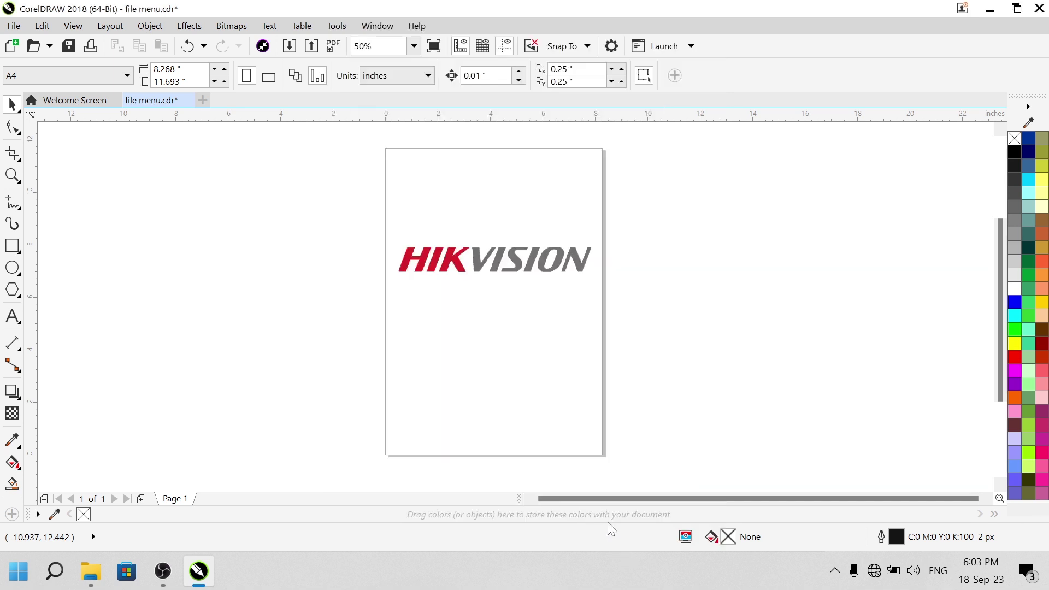
Exit CorelDRAW, saving the changes to the file menu document.
{"action": "left_click", "coordinate": [15, 26]}
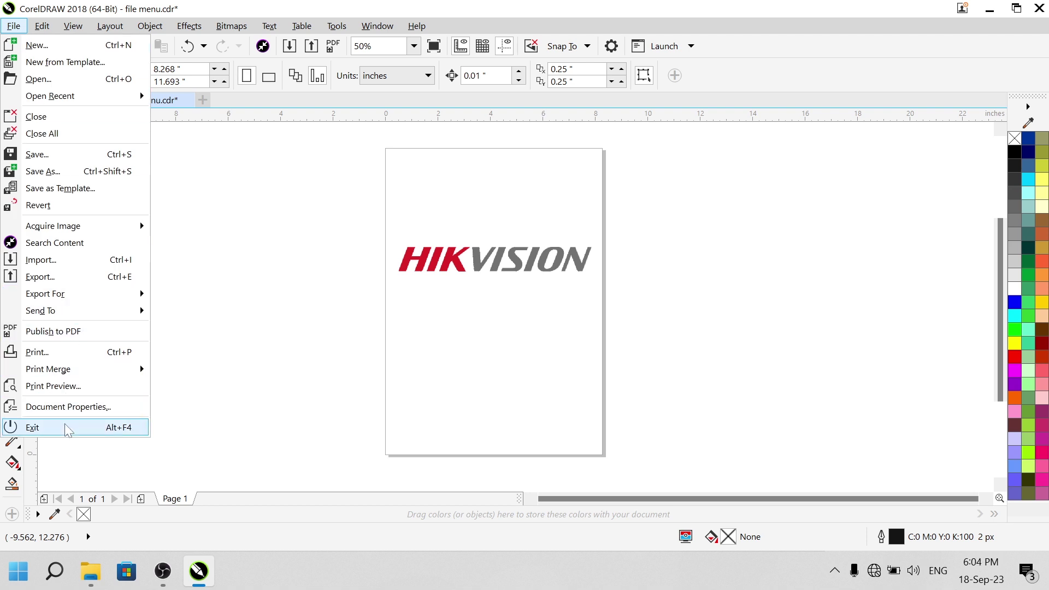
{"action": "key", "text": "Escape"}
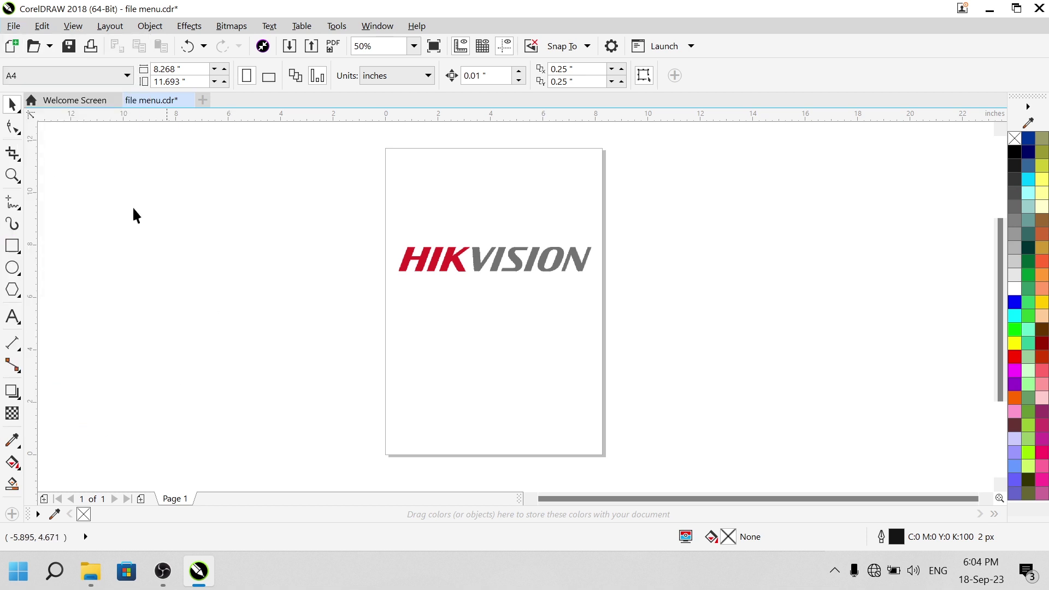
{"action": "left_click", "coordinate": [14, 26]}
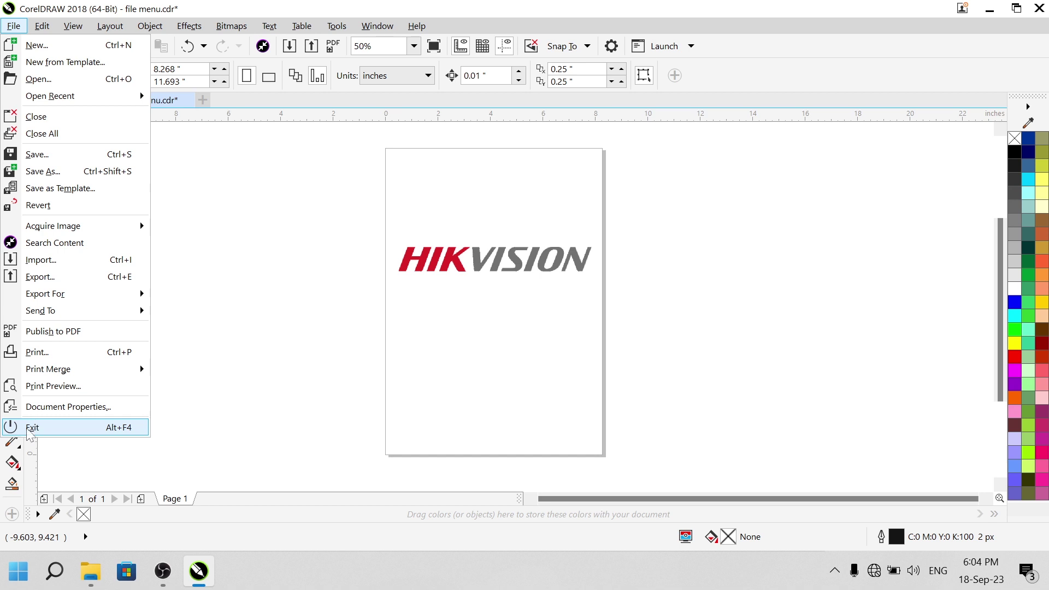
{"action": "left_click", "coordinate": [34, 421]}
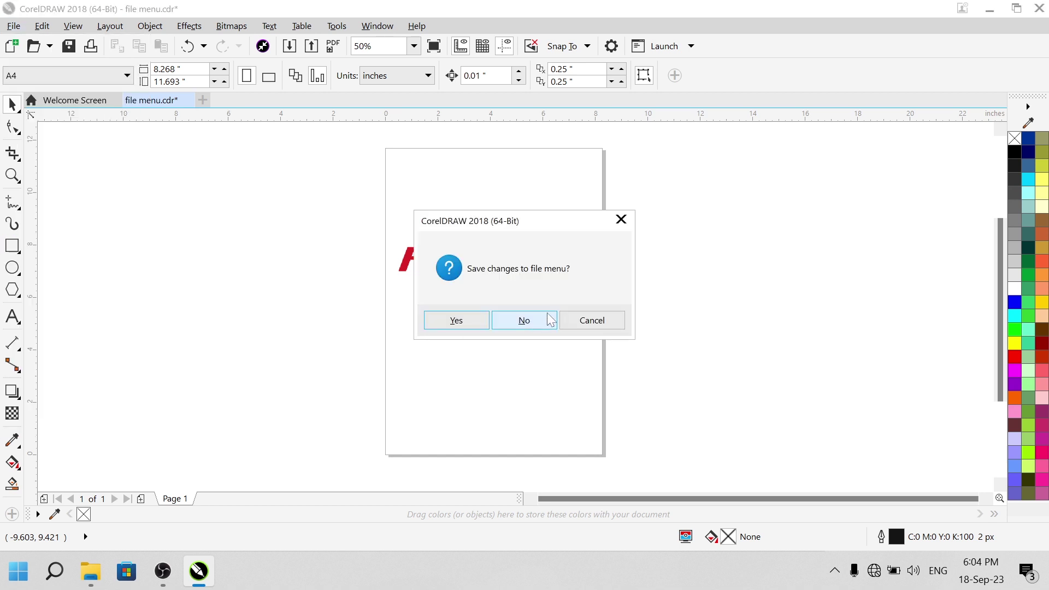
{"action": "left_click", "coordinate": [441, 319]}
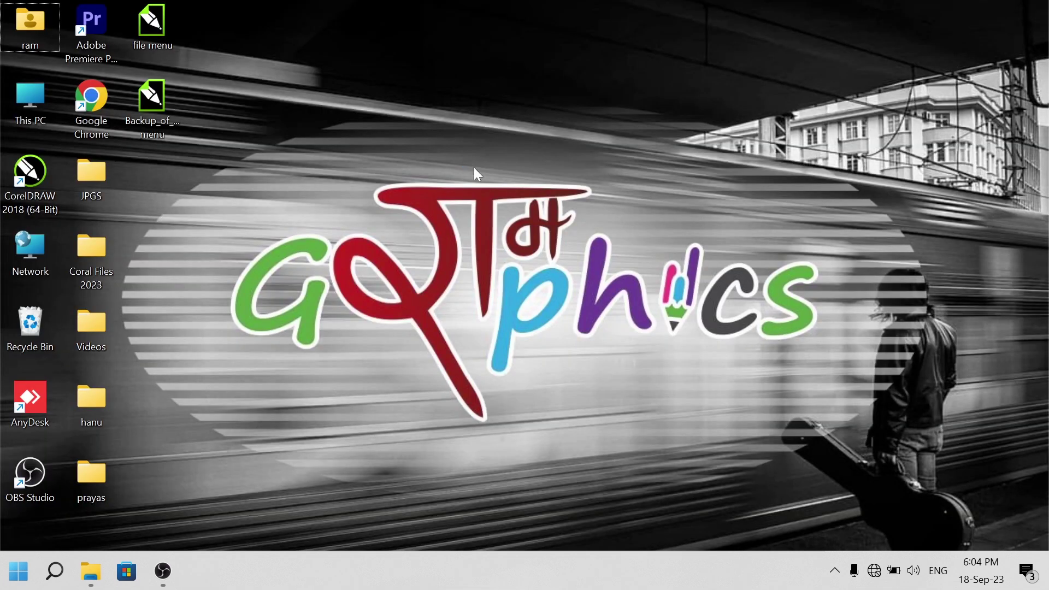
{"action": "right_click", "coordinate": [474, 167]}
{"action": "left_click", "coordinate": [473, 171]}
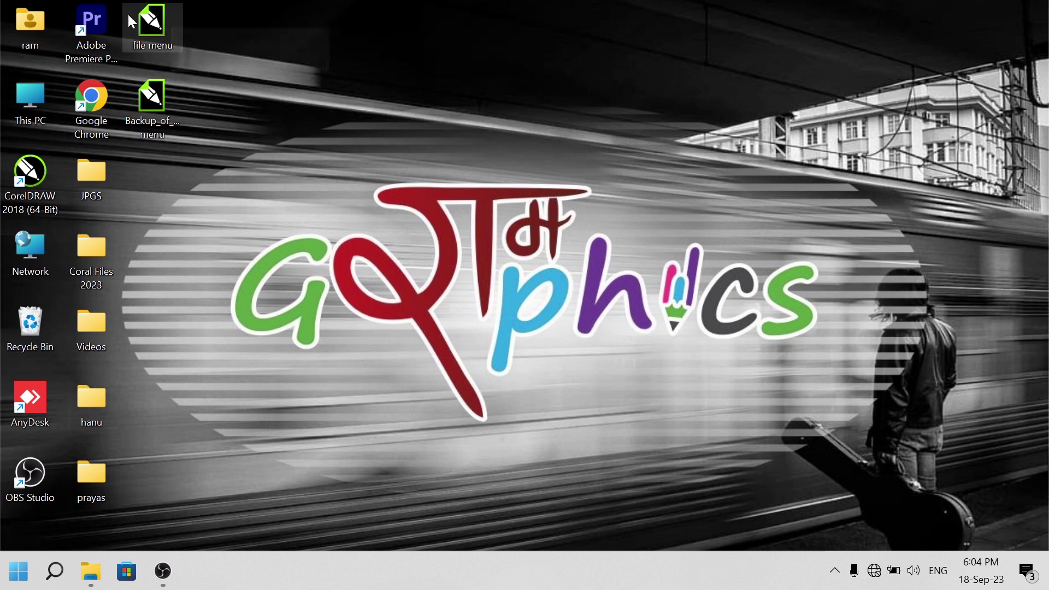
{"action": "right_click", "coordinate": [312, 41]}
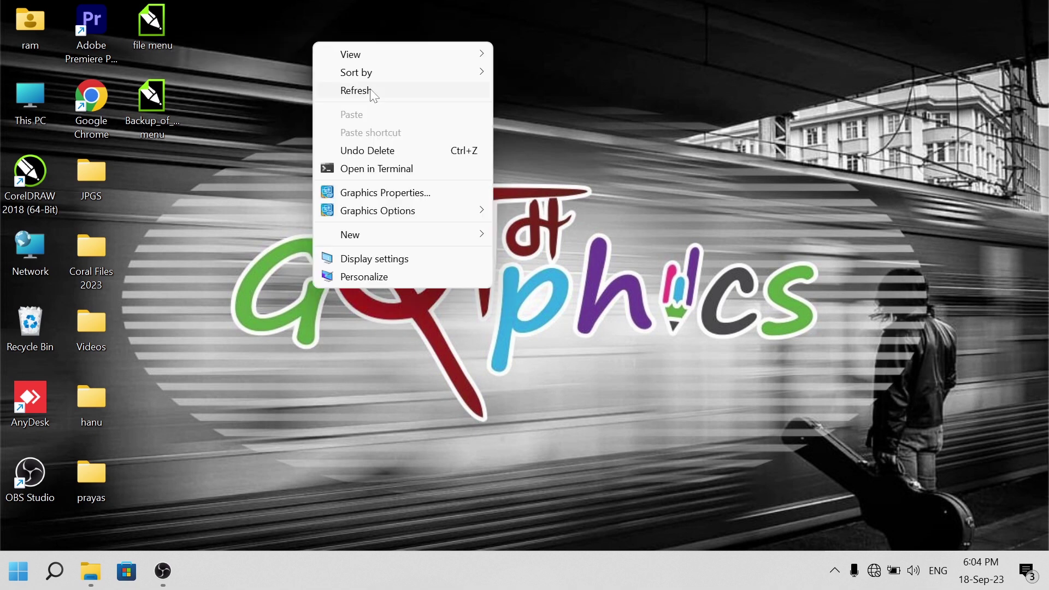
{"action": "left_click", "coordinate": [371, 91]}
{"action": "right_click", "coordinate": [403, 59]}
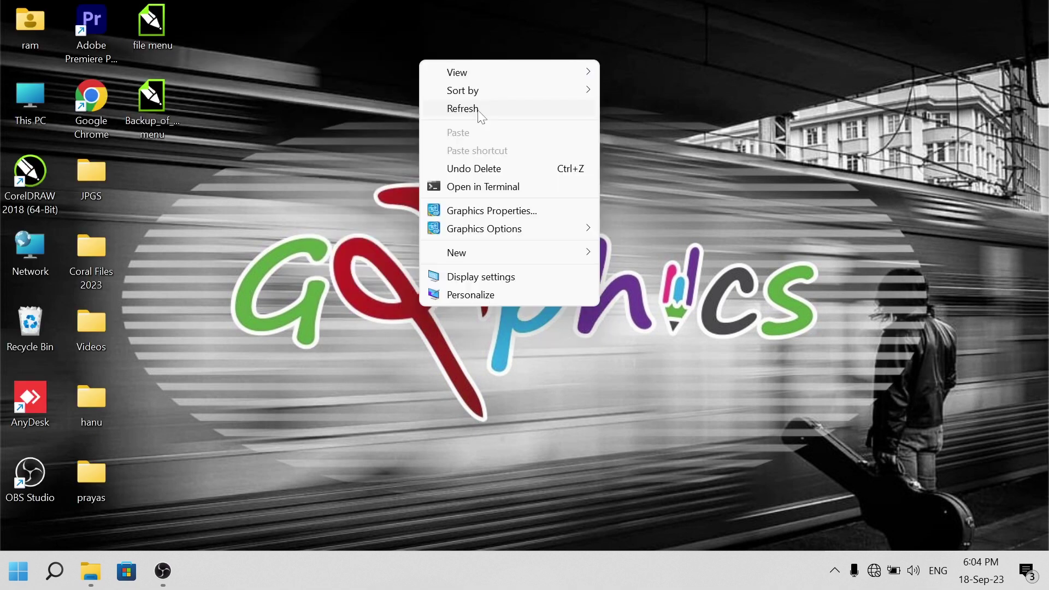
{"action": "left_click", "coordinate": [478, 111]}
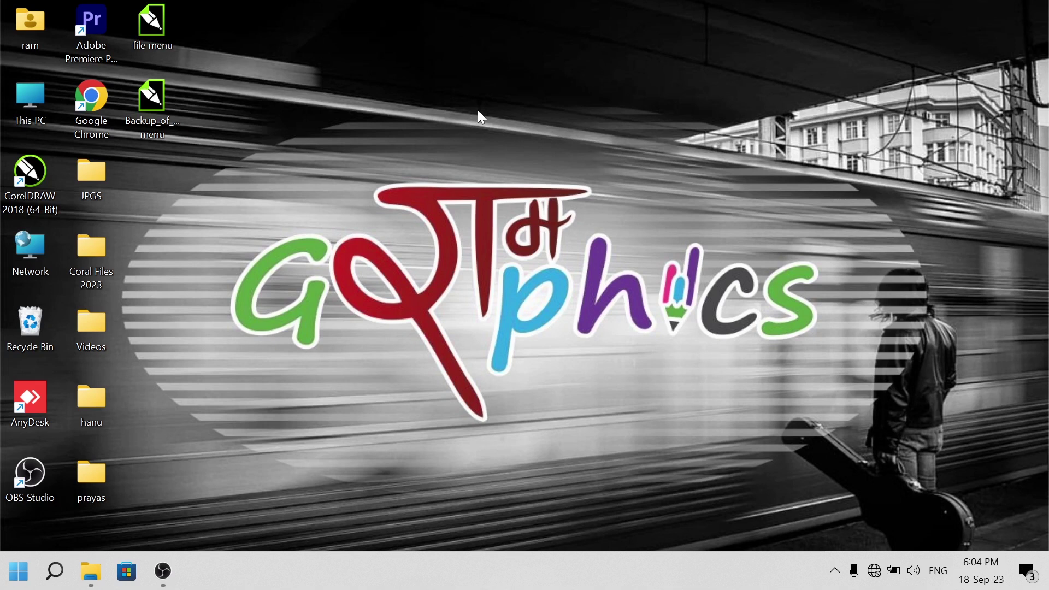